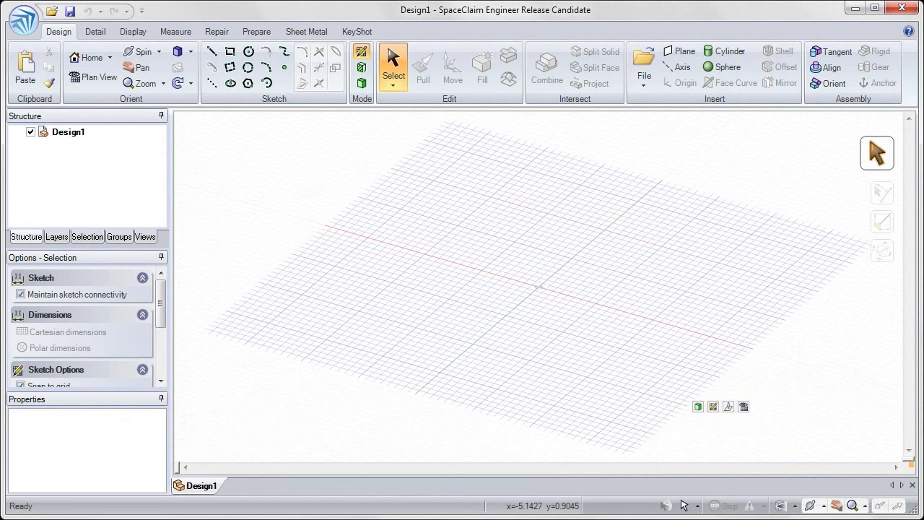
# Open the Pull_Basics design from the Desktop folder
pyautogui.click(50, 12)
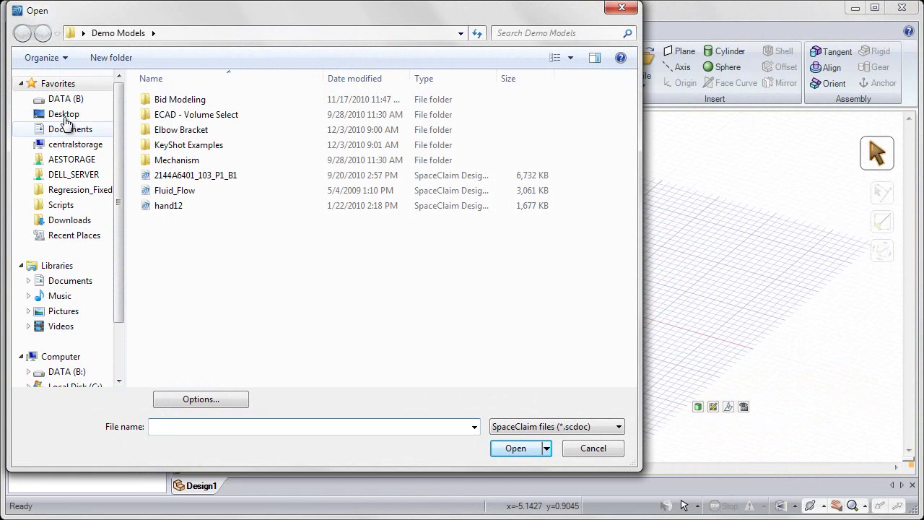
pyautogui.click(63, 116)
pyautogui.doubleClick(334, 303)
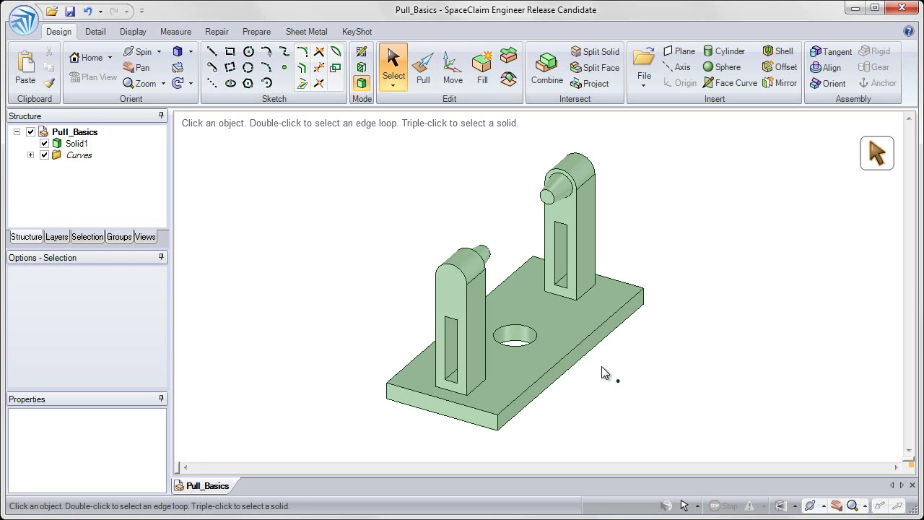
# Pull the sketch point beside the base plate upward into a vertical line about 11.5 mm long
pyautogui.moveTo(627, 387)
pyautogui.keyDown('ctrl'); pyautogui.mouseDown(button='middle')
pyautogui.moveTo(621, 379)
pyautogui.moveTo(623, 509)
pyautogui.moveTo(499, 238)
pyautogui.mouseUp(button='middle'); pyautogui.keyUp('ctrl')
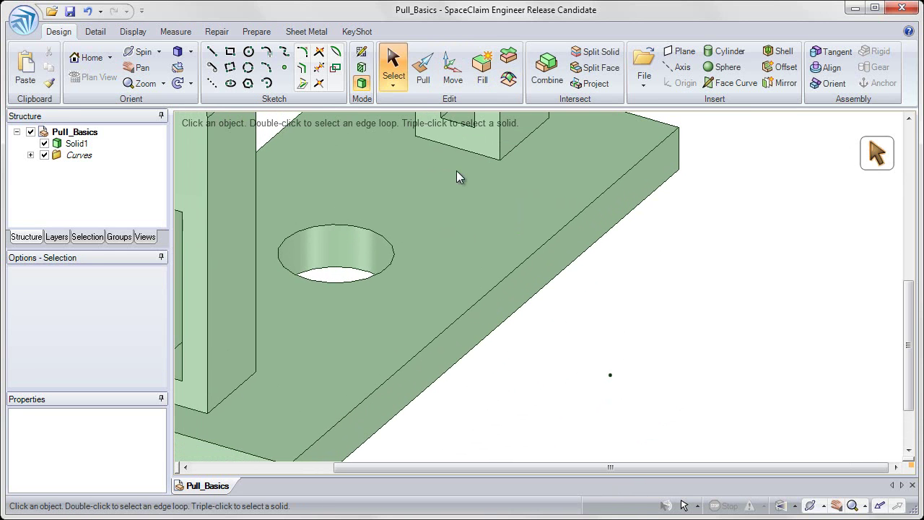
pyautogui.click(426, 64)
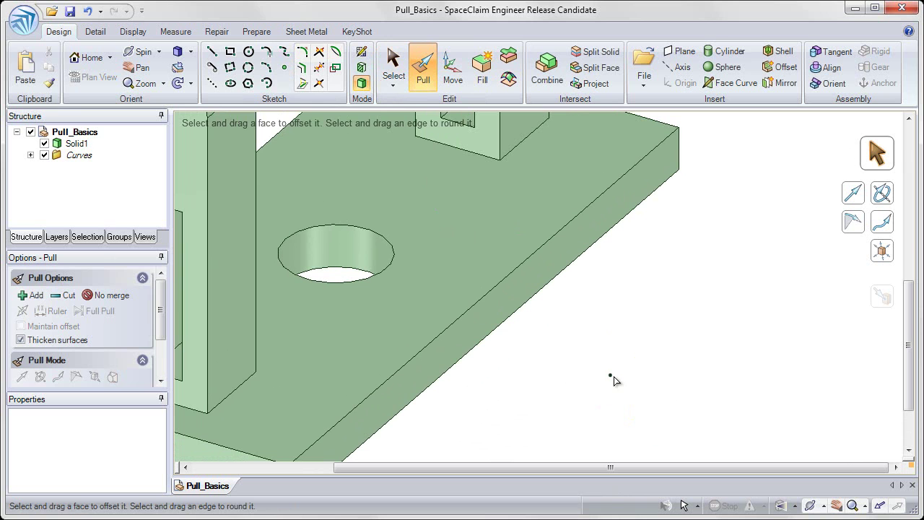
pyautogui.click(611, 375)
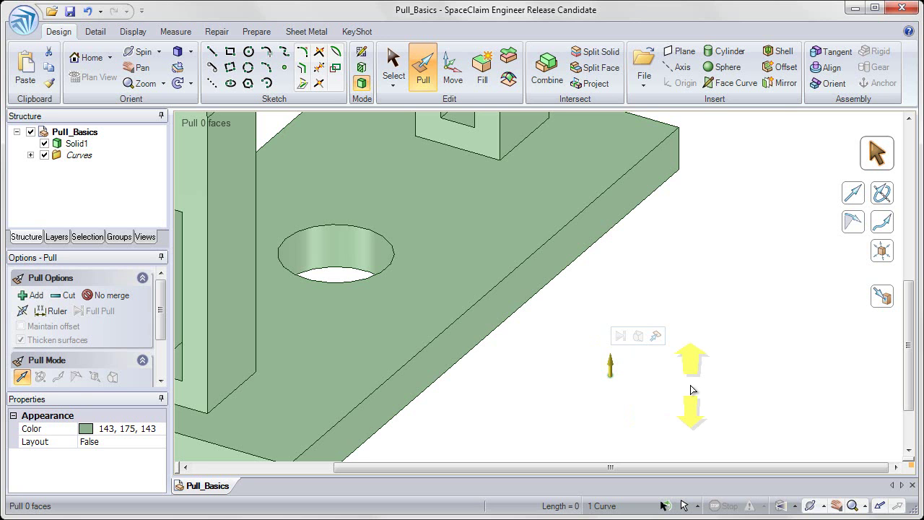
pyautogui.moveTo(691, 389); pyautogui.dragTo(698, 310)
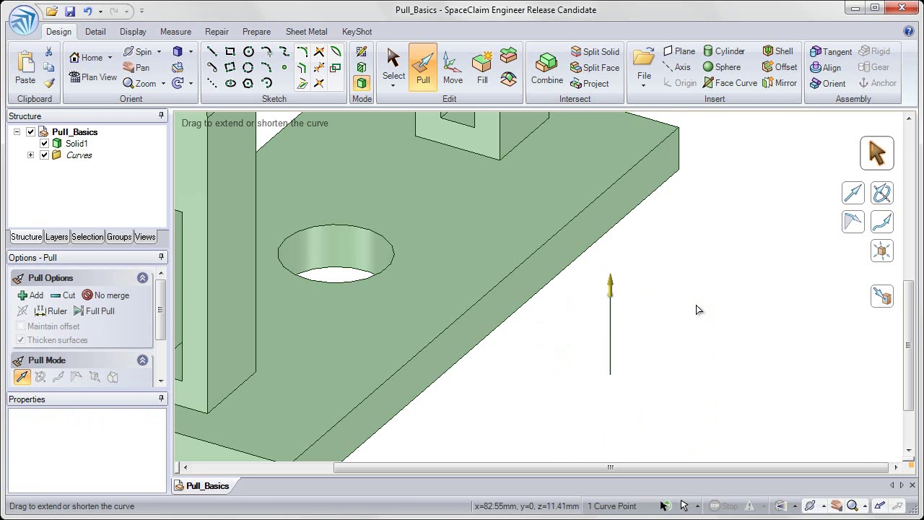
pyautogui.click(699, 304)
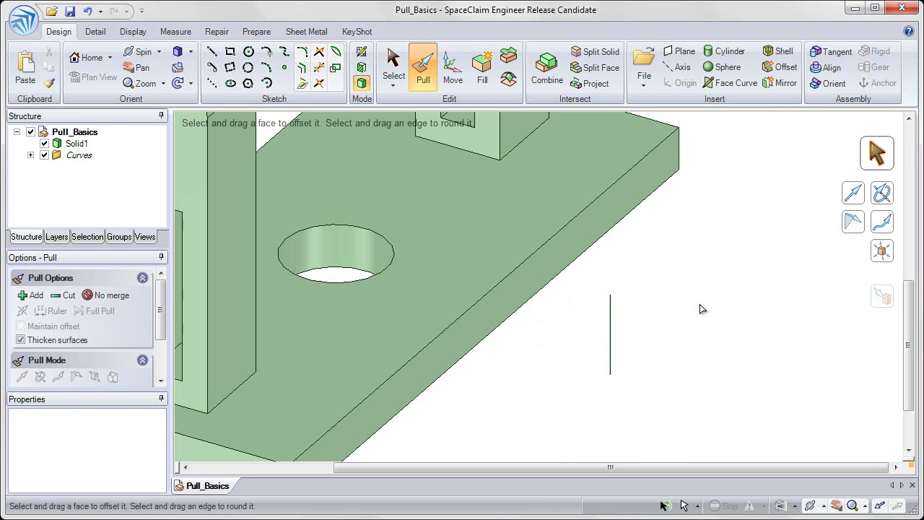
# Sweep the vertical line sideways into a 36.09 mm wide rectangular surface and select it
pyautogui.click(611, 350)
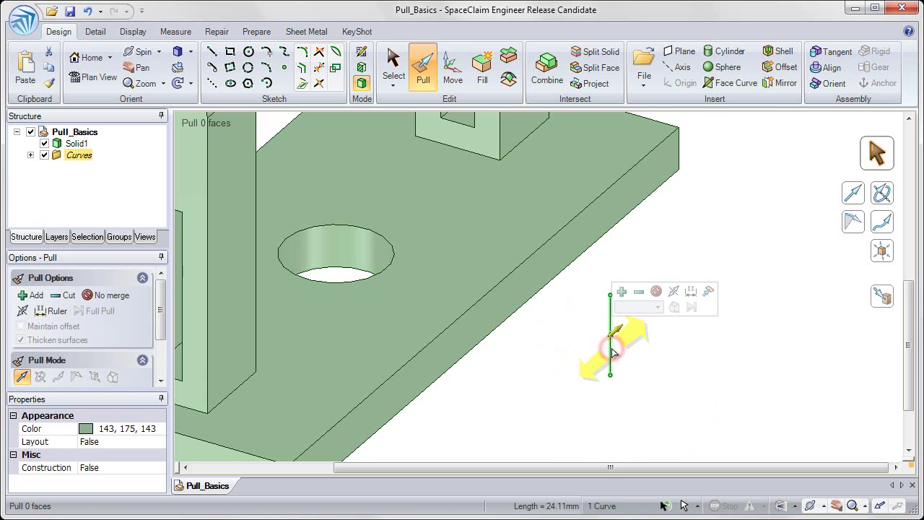
pyautogui.click(656, 361)
pyautogui.moveTo(660, 356); pyautogui.dragTo(737, 315)
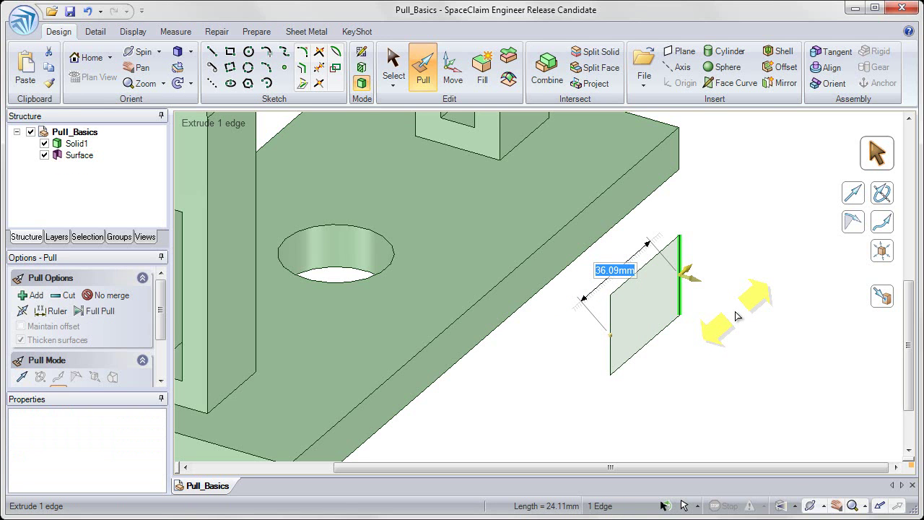
pyautogui.click(734, 311)
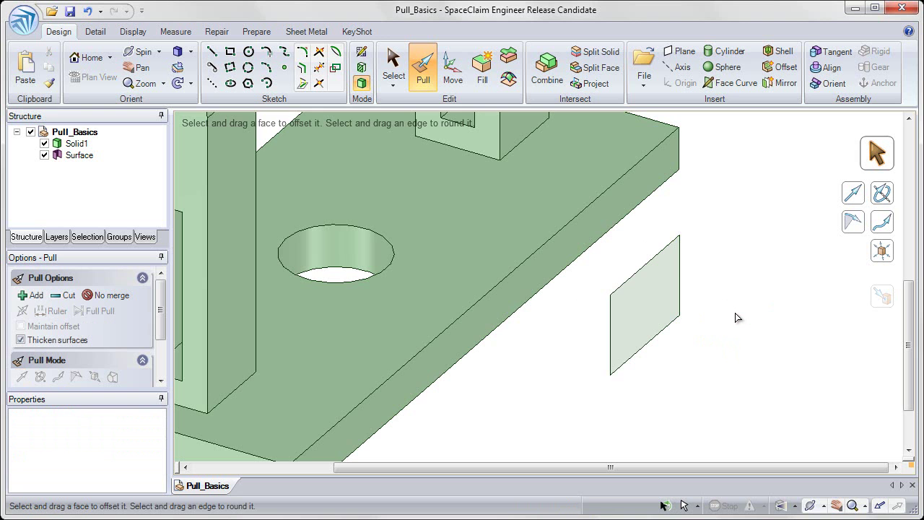
pyautogui.moveTo(731, 324)
pyautogui.mouseDown(button='middle')
pyautogui.moveTo(793, 309)
pyautogui.moveTo(730, 303)
pyautogui.moveTo(728, 317)
pyautogui.mouseUp(button='middle')
pyautogui.click(626, 320)
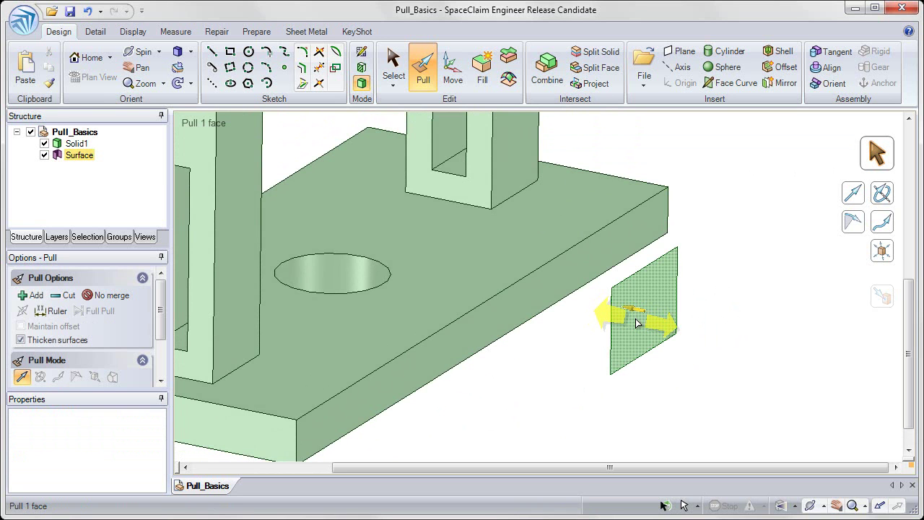
# Thicken the rectangular surface into a solid block 42.91 mm deep
pyautogui.click(636, 320)
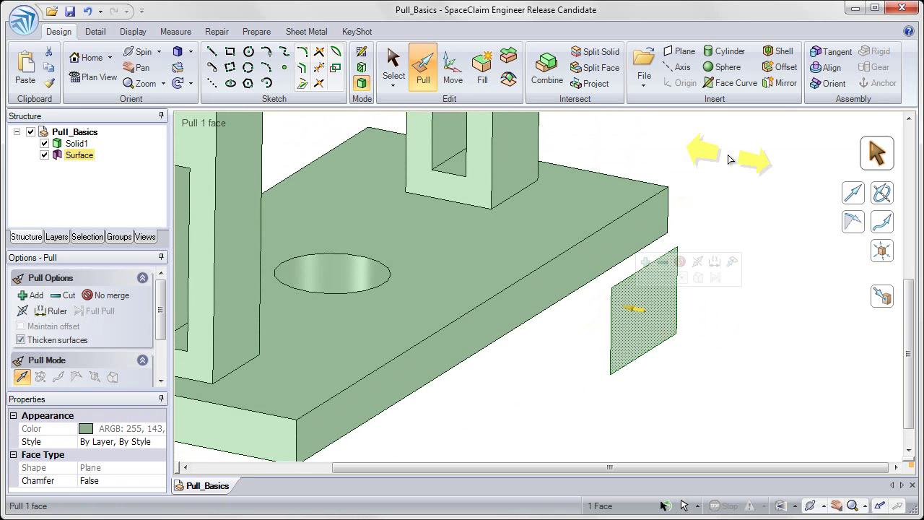
pyautogui.moveTo(738, 168); pyautogui.dragTo(881, 222)
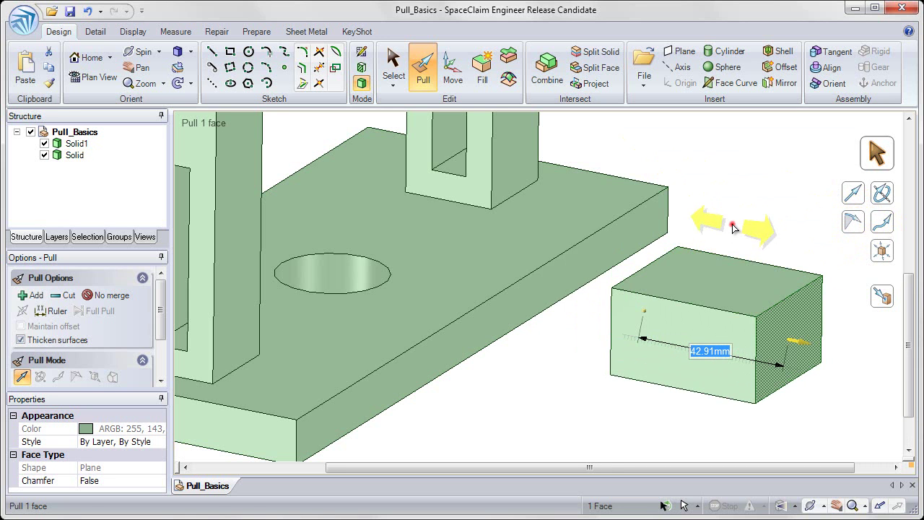
pyautogui.click(733, 228)
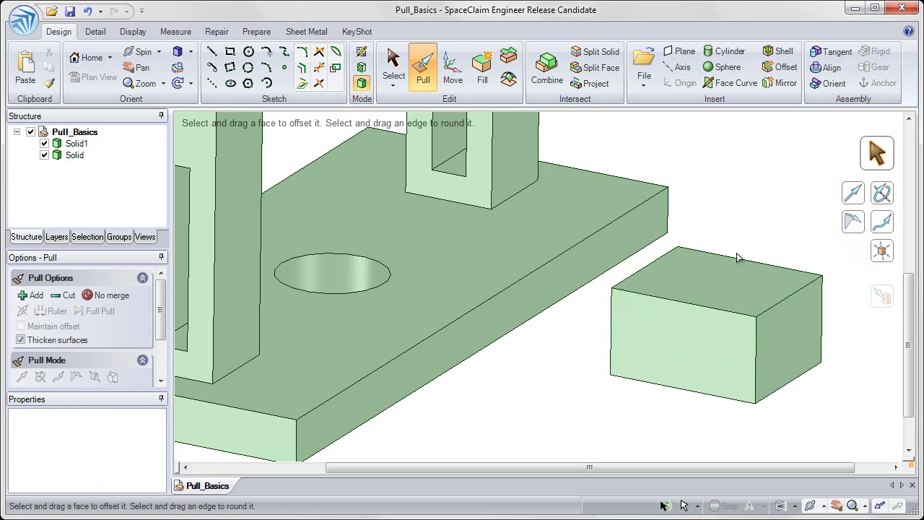
# Raise the block's top face and pull its front face outward to lengthen it
pyautogui.click(722, 288)
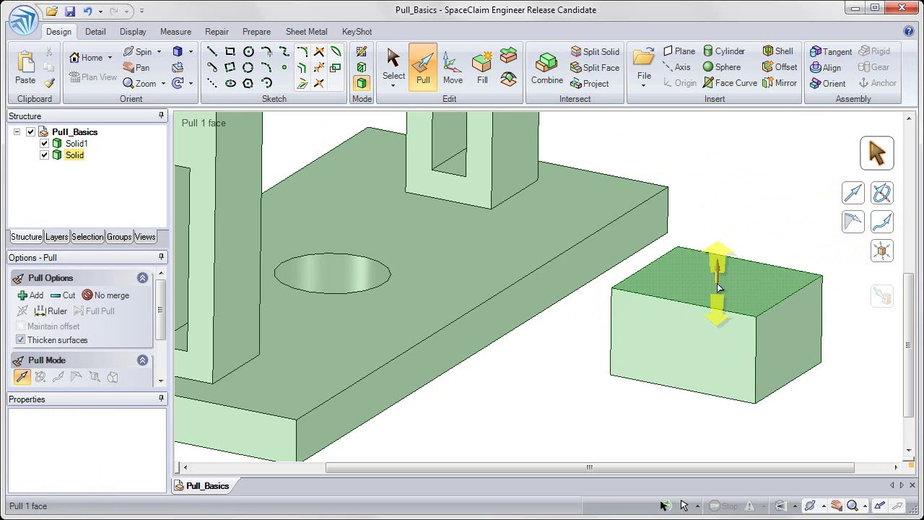
pyautogui.moveTo(716, 273)
pyautogui.mouseDown()
pyautogui.moveTo(717, 242)
pyautogui.moveTo(714, 322)
pyautogui.moveTo(716, 287)
pyautogui.mouseUp()
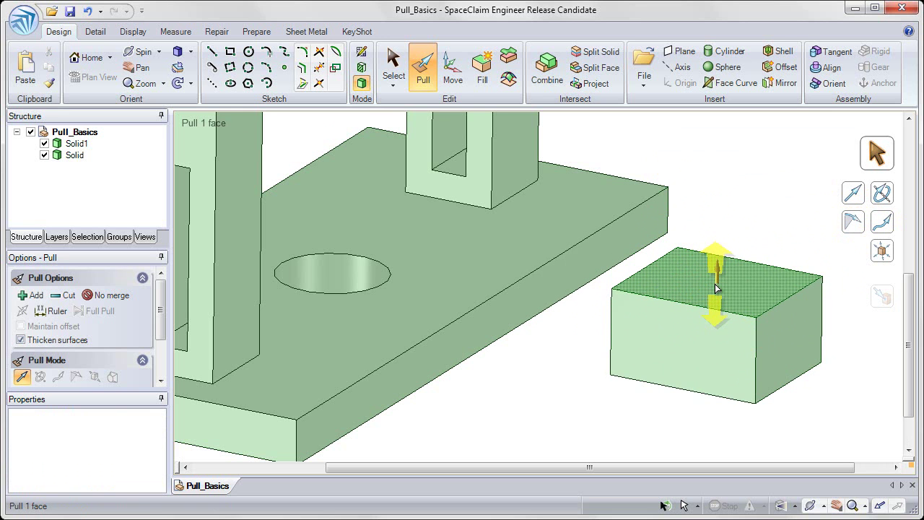
pyautogui.click(699, 312)
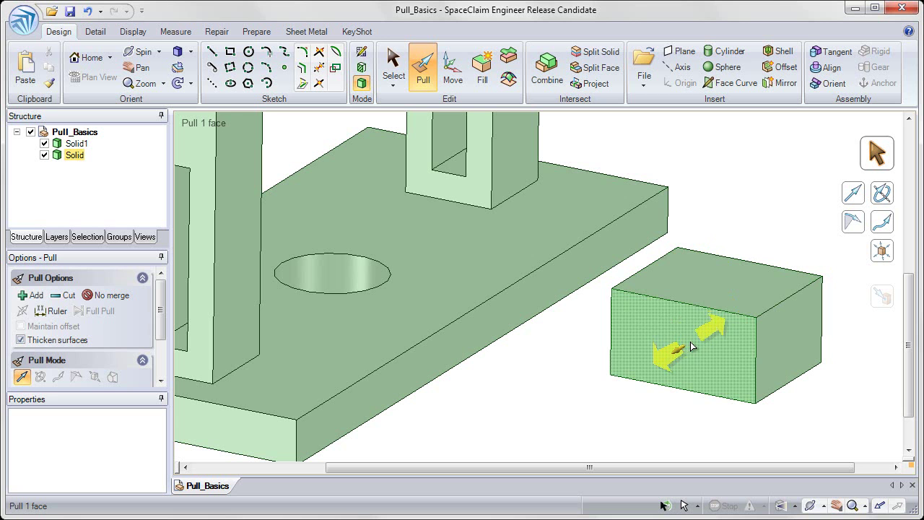
pyautogui.moveTo(692, 345); pyautogui.dragTo(690, 371)
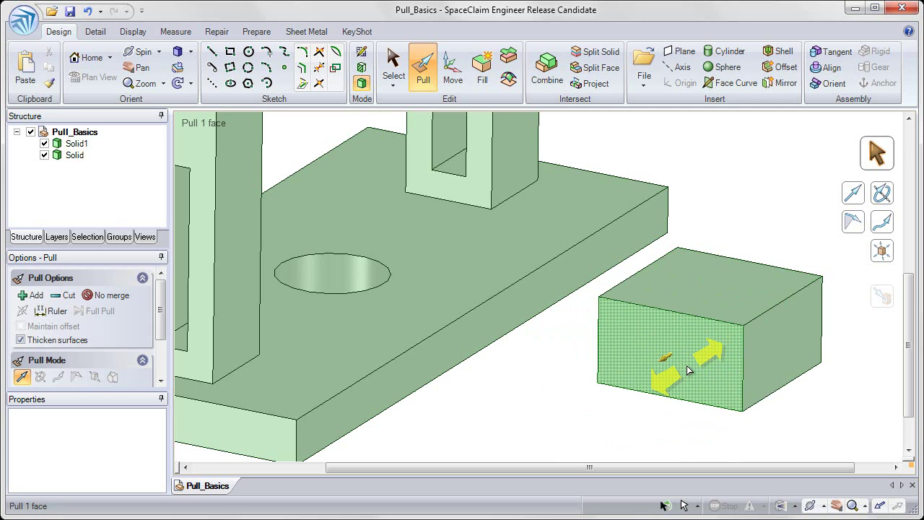
pyautogui.click(714, 289)
pyautogui.click(729, 211)
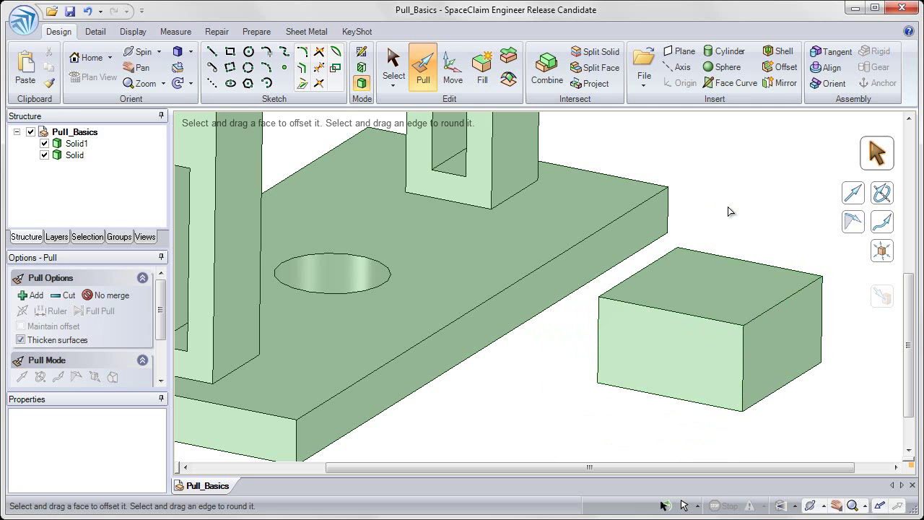
pyautogui.click(708, 283)
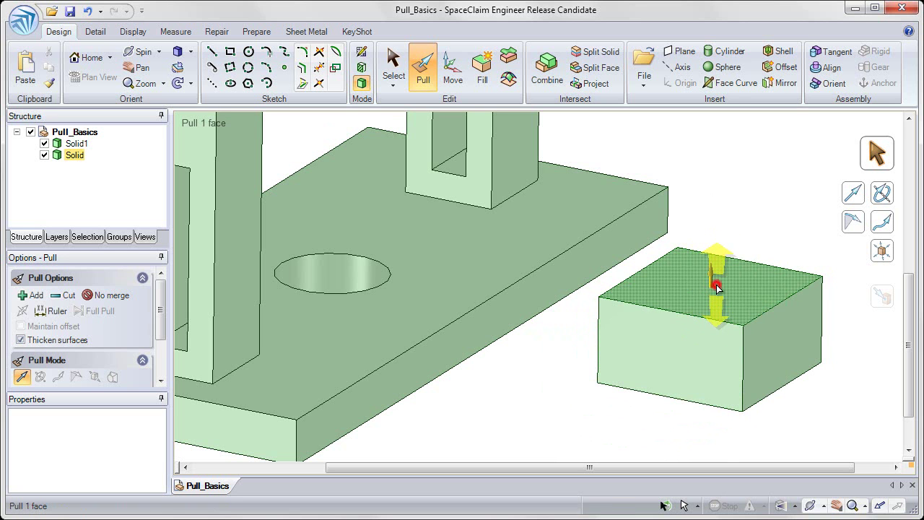
# Sketch a 21.26 mm diameter circle centred on the block's top face
pyautogui.click(716, 285)
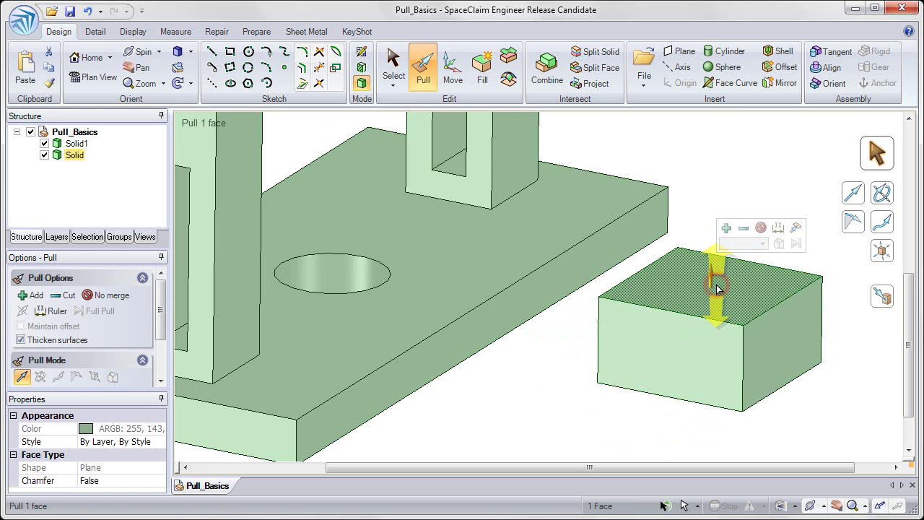
pyautogui.click(249, 55)
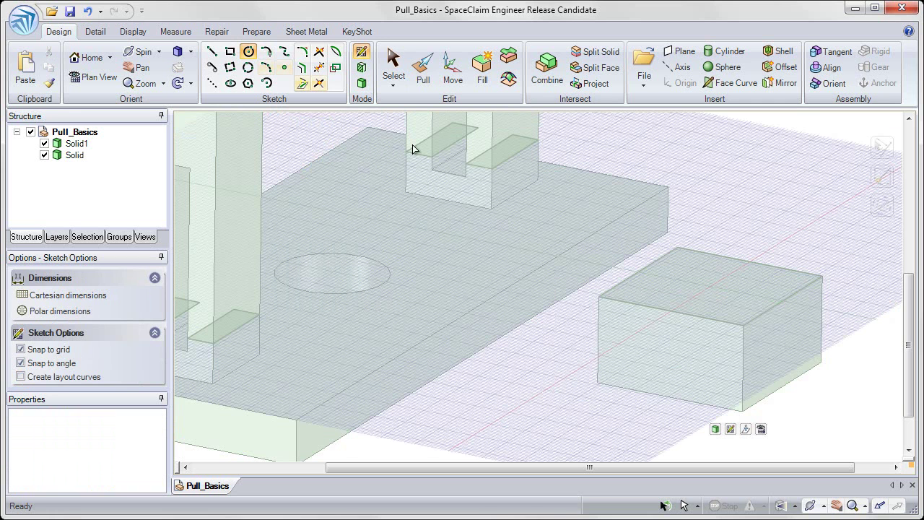
pyautogui.click(710, 287)
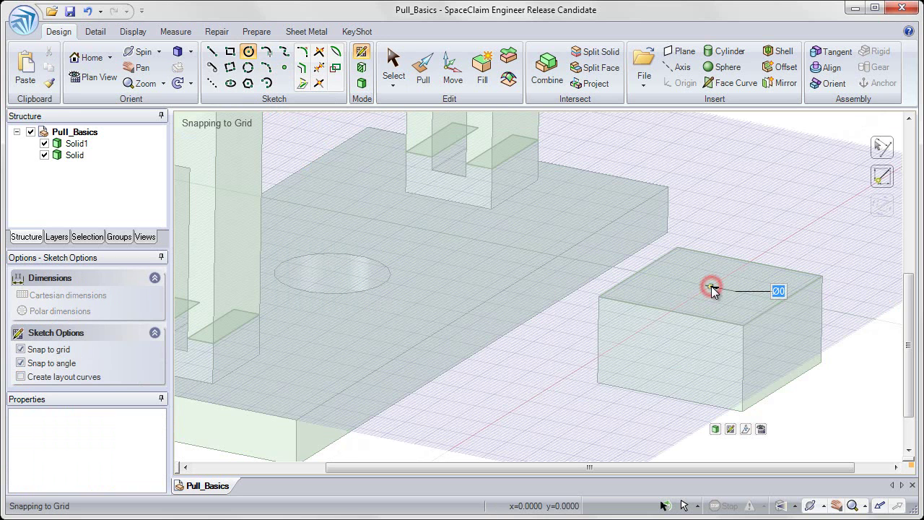
pyautogui.click(751, 285)
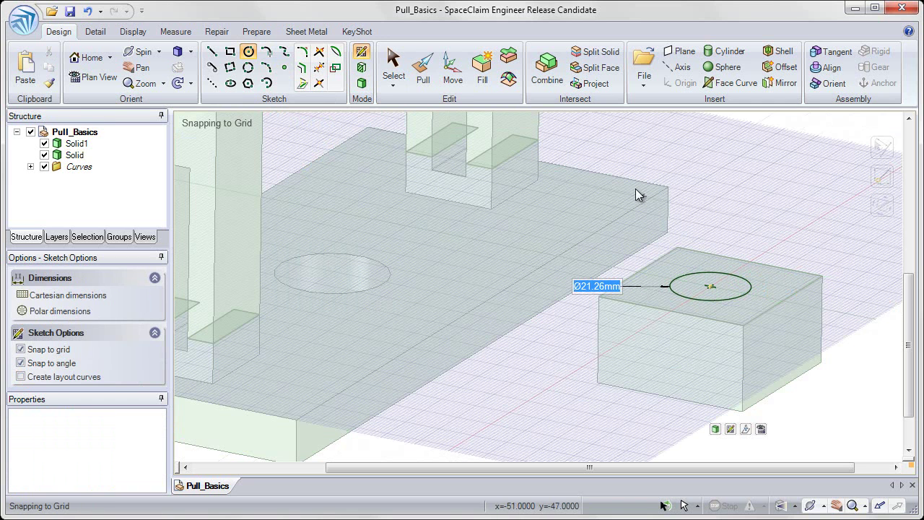
# Pull the circle down through the block to cut a round through hole, then inspect it
pyautogui.click(425, 68)
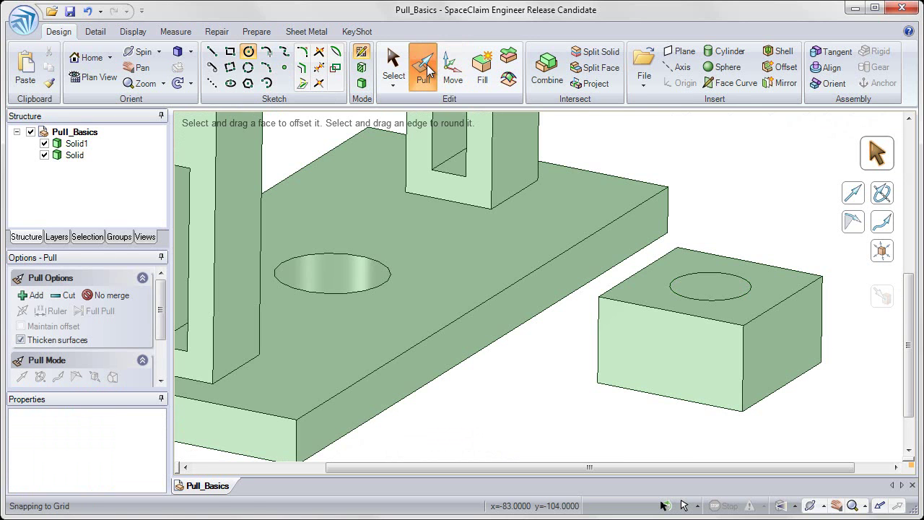
pyautogui.click(714, 285)
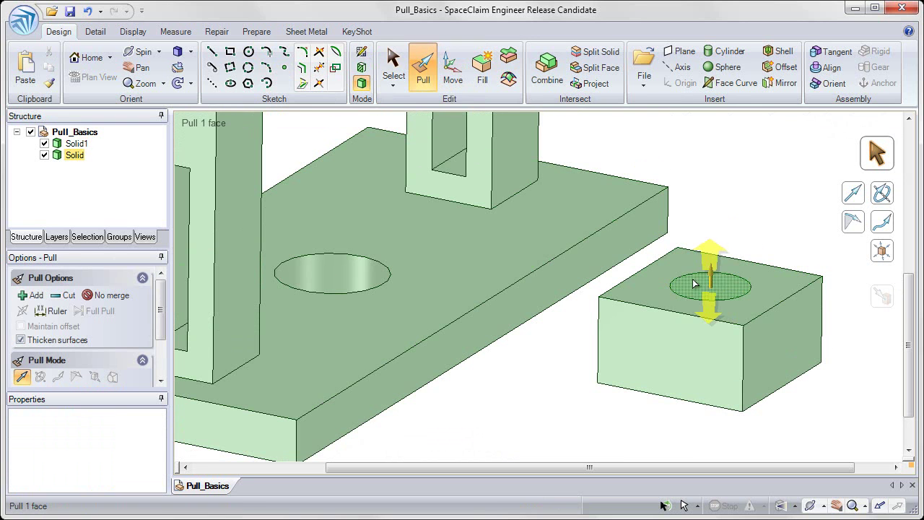
pyautogui.click(665, 273)
pyautogui.click(710, 288)
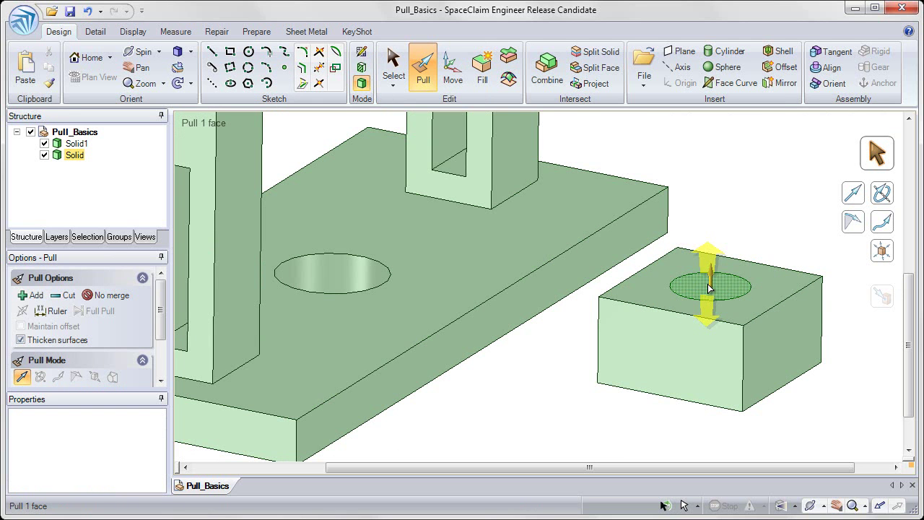
pyautogui.click(705, 288)
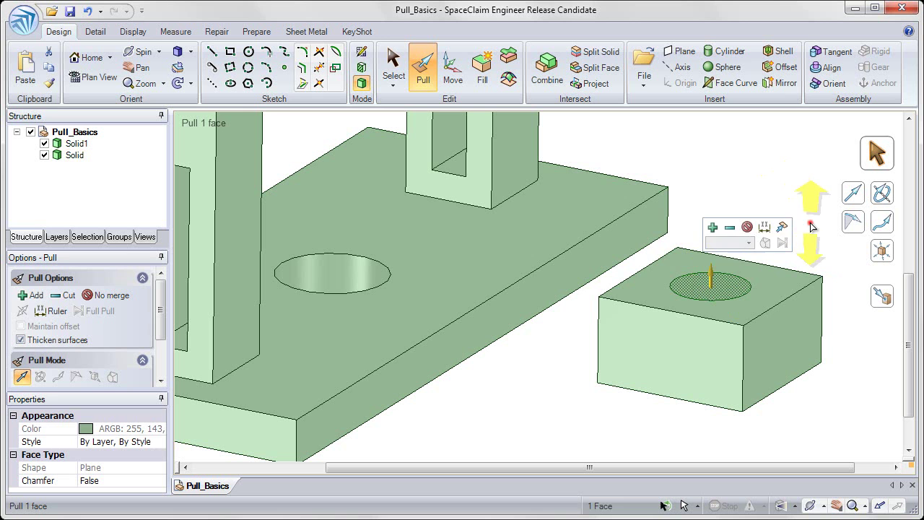
pyautogui.moveTo(810, 222); pyautogui.dragTo(816, 405)
pyautogui.rightClick(811, 165)
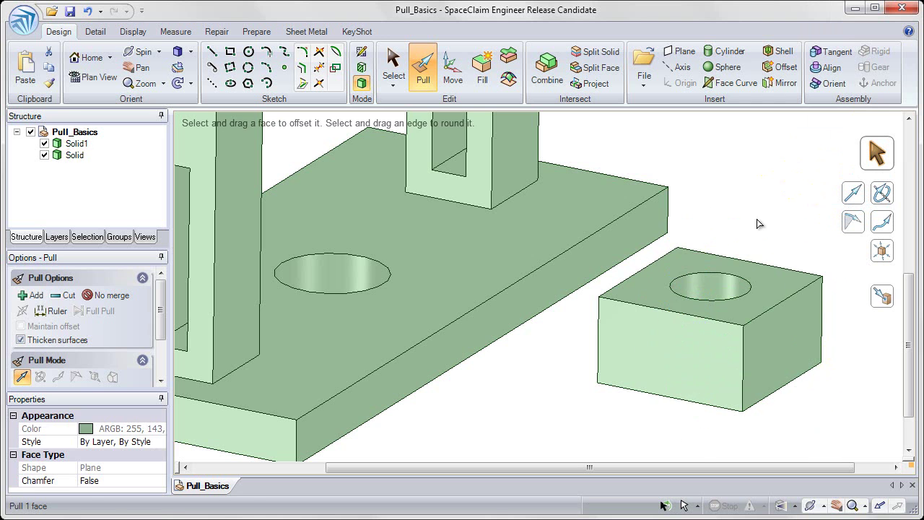
pyautogui.moveTo(757, 224); pyautogui.dragTo(751, 270, button='middle')
# Change the hole's diameter by pulling its cylindrical wall
pyautogui.click(751, 271)
pyautogui.click(737, 277)
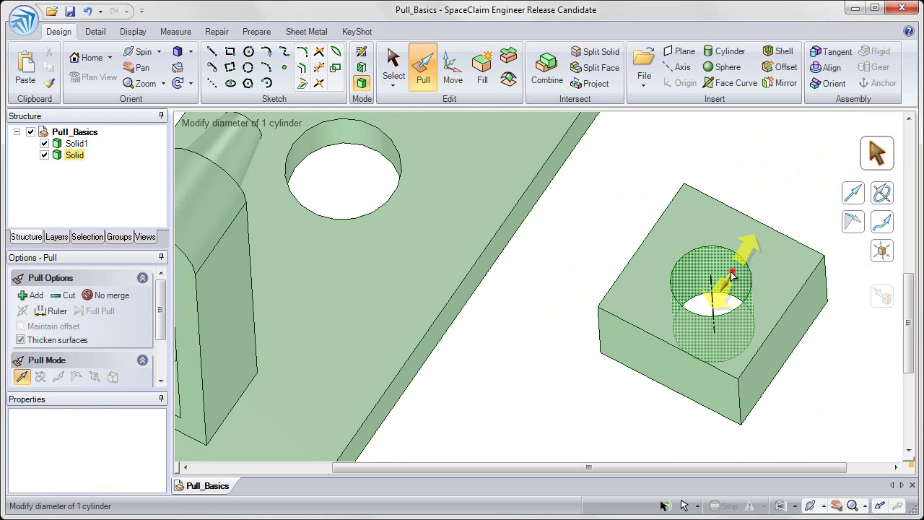
pyautogui.moveTo(731, 274)
pyautogui.mouseDown()
pyautogui.moveTo(747, 275)
pyautogui.moveTo(777, 153)
pyautogui.moveTo(722, 256)
pyautogui.moveTo(730, 282)
pyautogui.moveTo(755, 207)
pyautogui.moveTo(723, 258)
pyautogui.mouseUp()
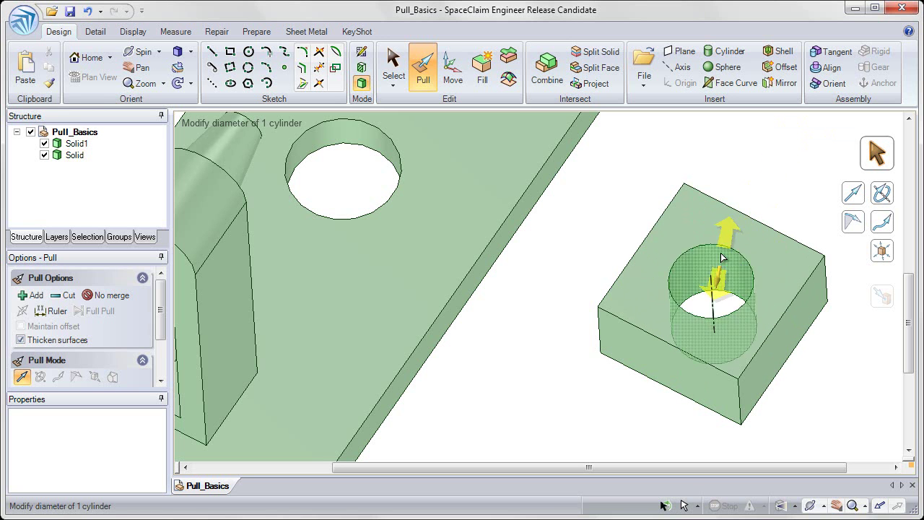
pyautogui.click(666, 157)
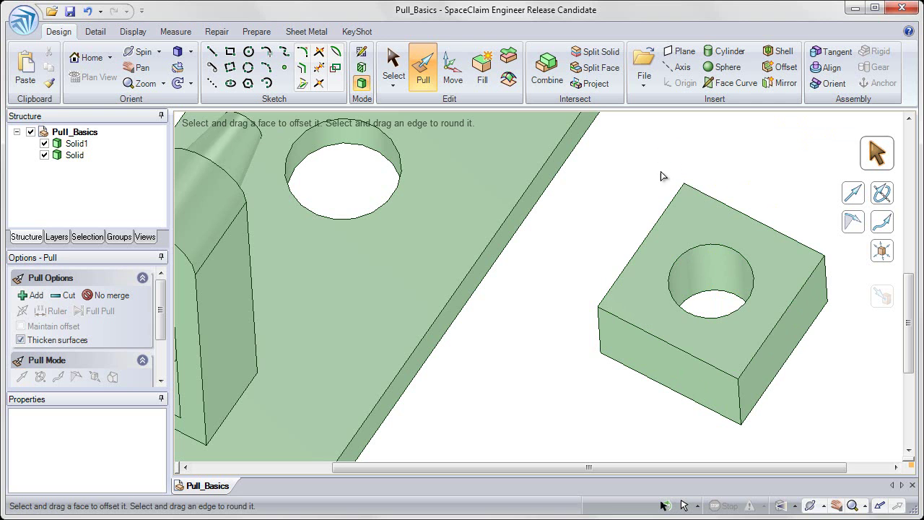
# Hide the holed block body 'Solid' using its visibility box in the Structure tree
pyautogui.moveTo(646, 203); pyautogui.dragTo(647, 156, button='middle')
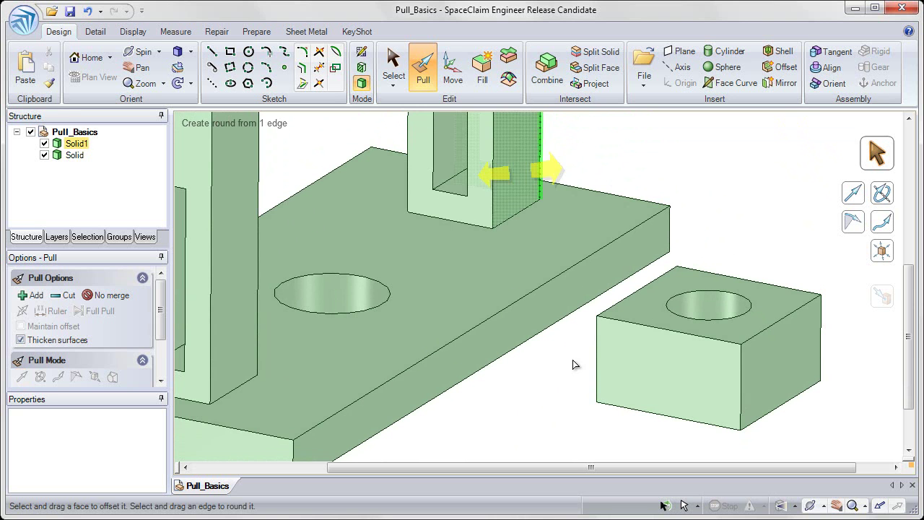
pyautogui.click(473, 307)
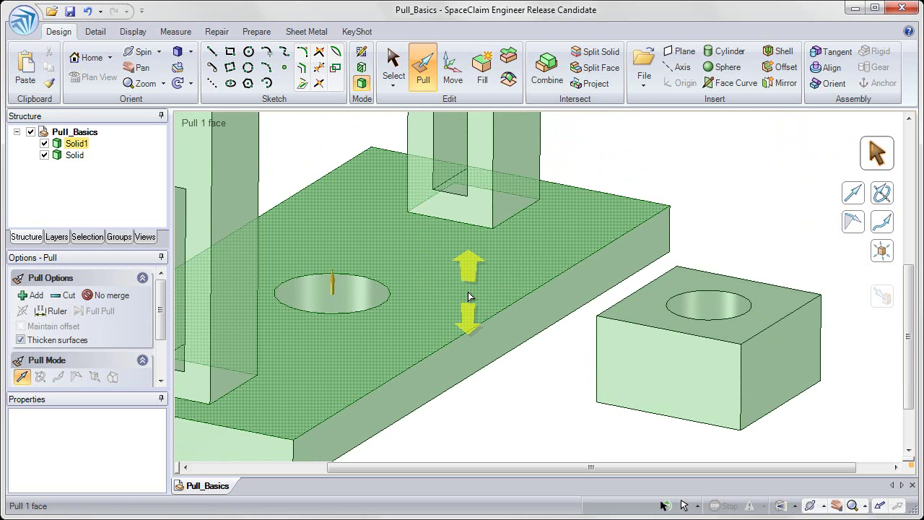
pyautogui.press('Escape')
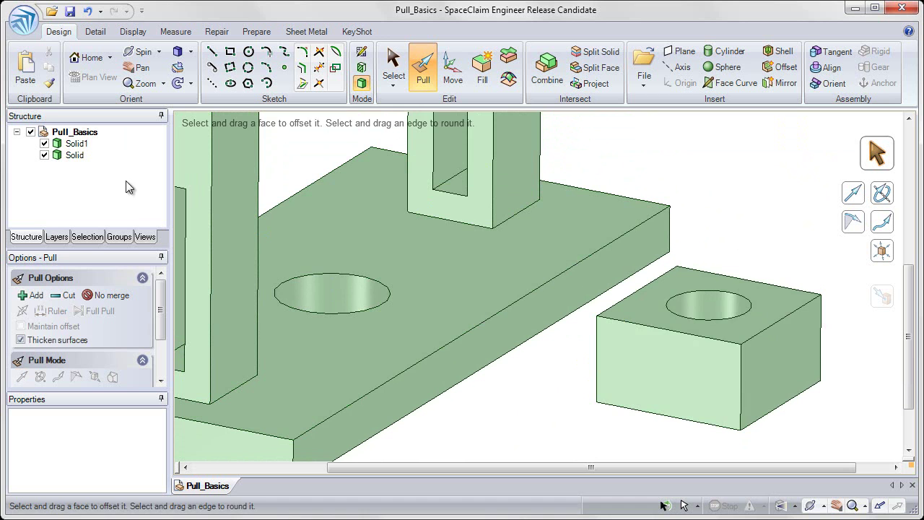
pyautogui.click(73, 157)
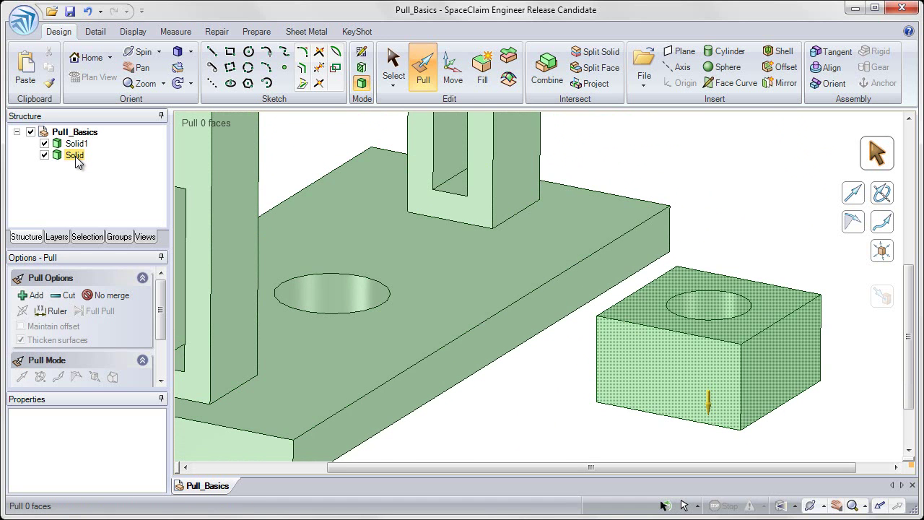
pyautogui.click(75, 156)
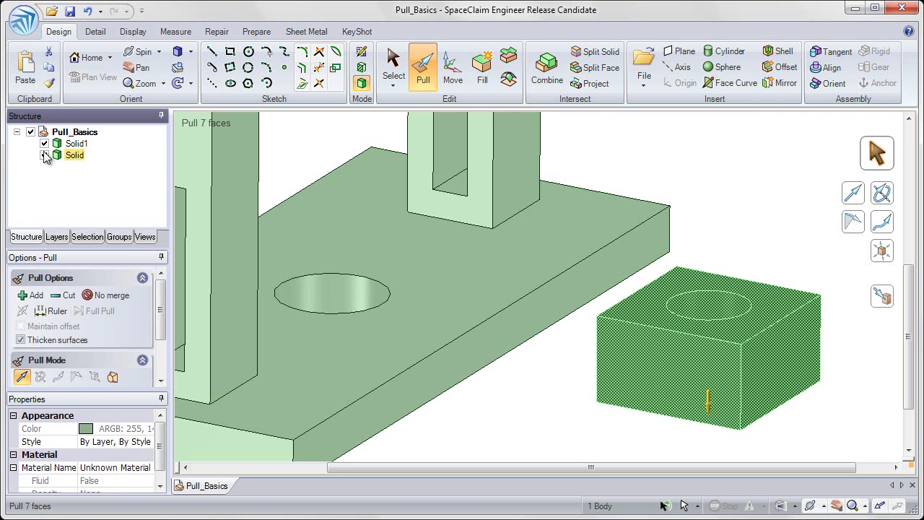
pyautogui.click(44, 155)
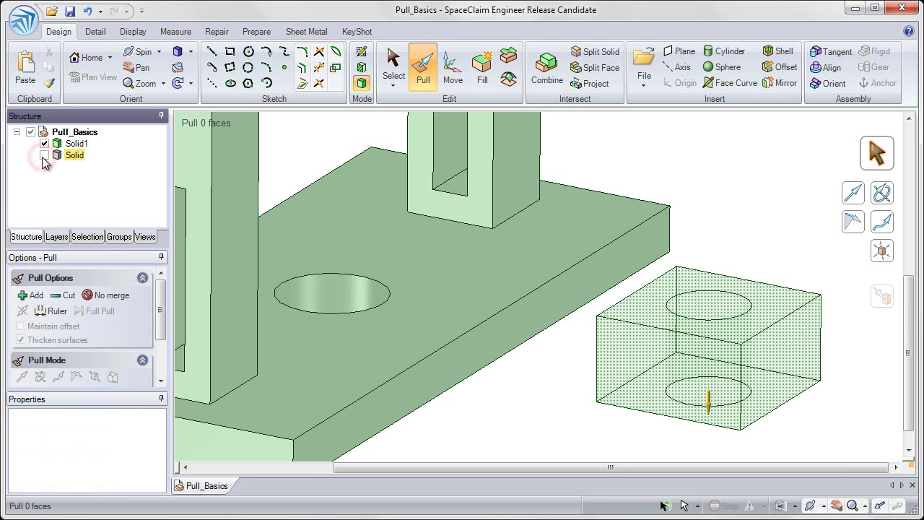
pyautogui.click(74, 177)
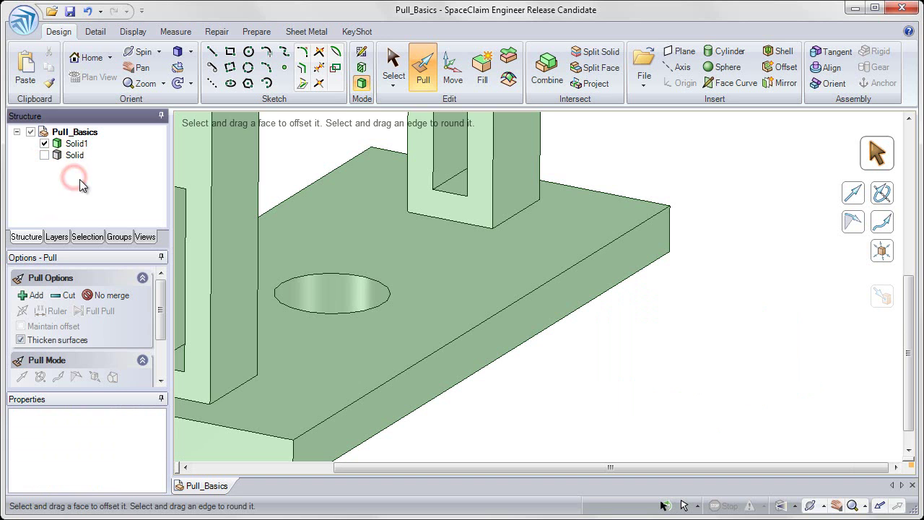
pyautogui.click(284, 171)
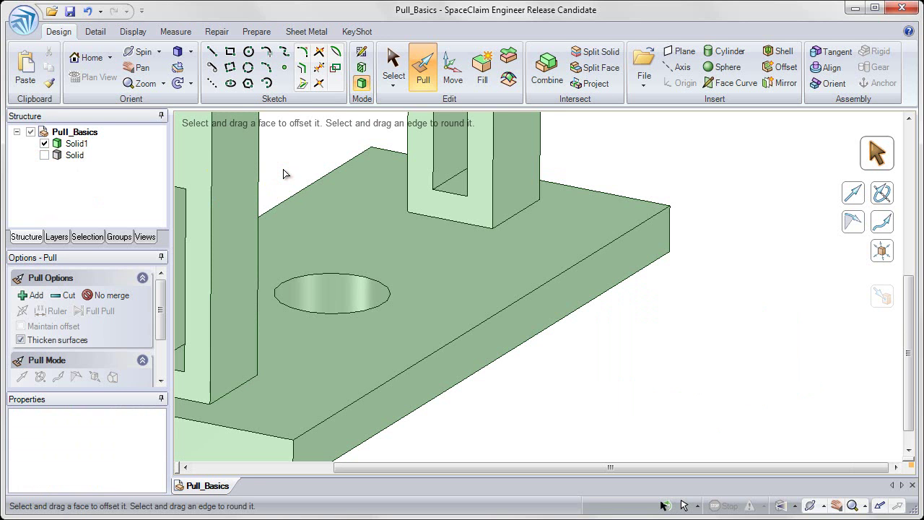
# Return to the Home view showing the base plate and both slotted towers
pyautogui.click(80, 64)
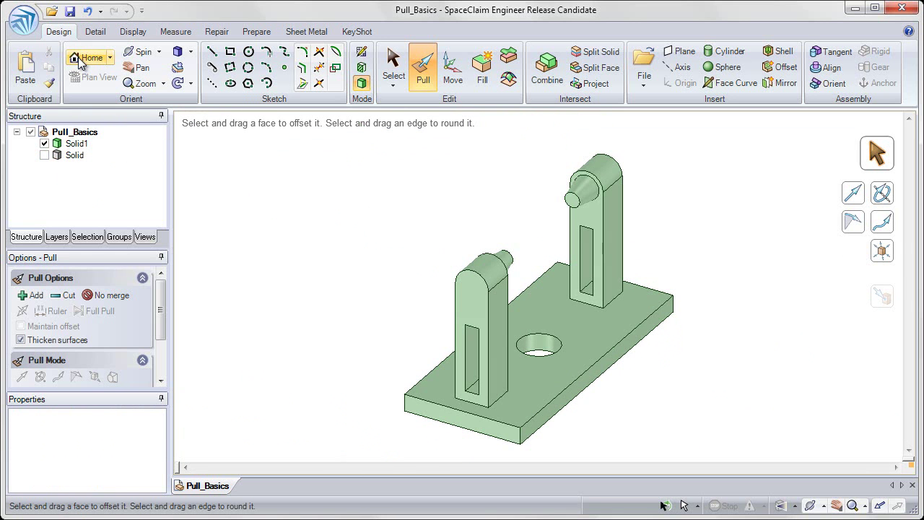
pyautogui.click(385, 179)
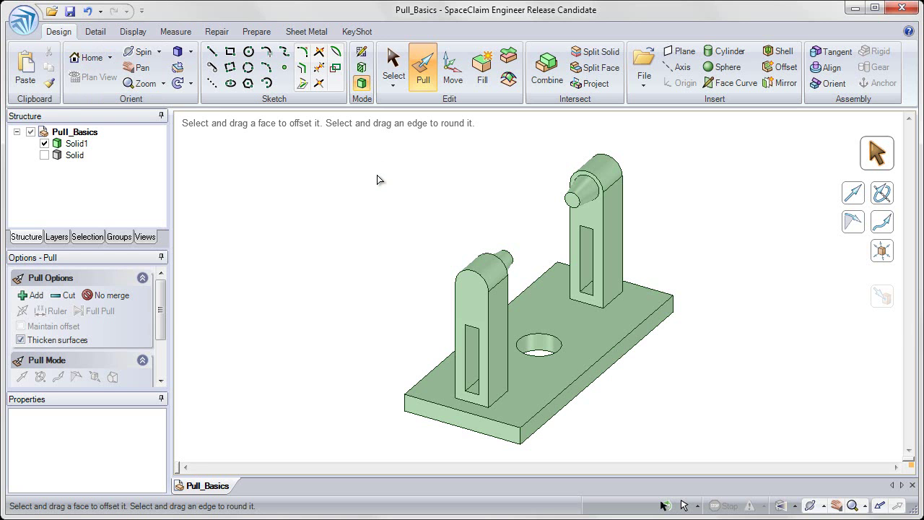
# Pull the base plate's side face outward by exactly 20 mm
pyautogui.click(578, 345)
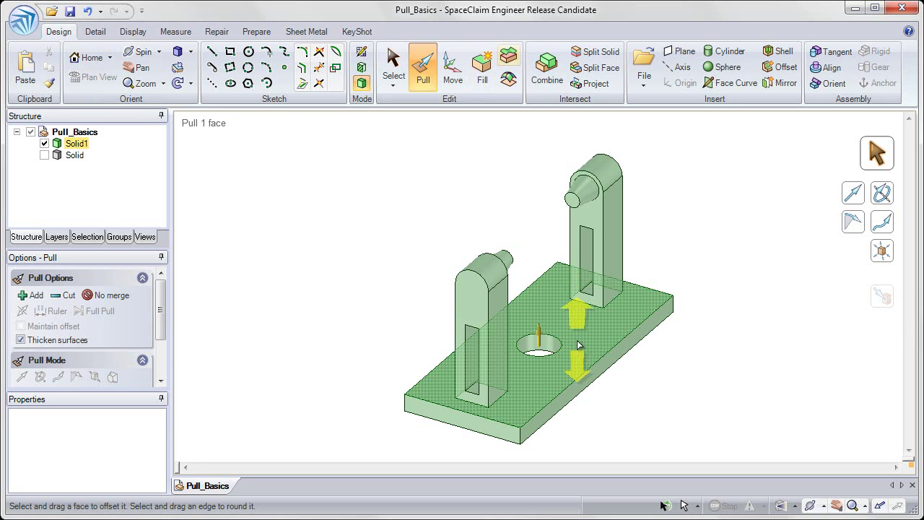
pyautogui.click(603, 367)
pyautogui.scroll(3, 603, 403)
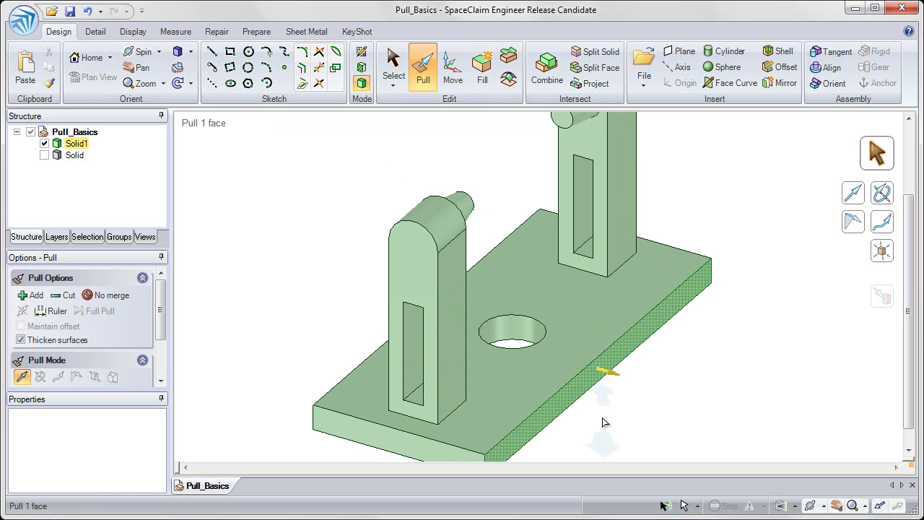
pyautogui.keyDown('shift'); pyautogui.moveTo(598, 367); pyautogui.dragTo(628, 335, button='middle'); pyautogui.keyUp('shift')
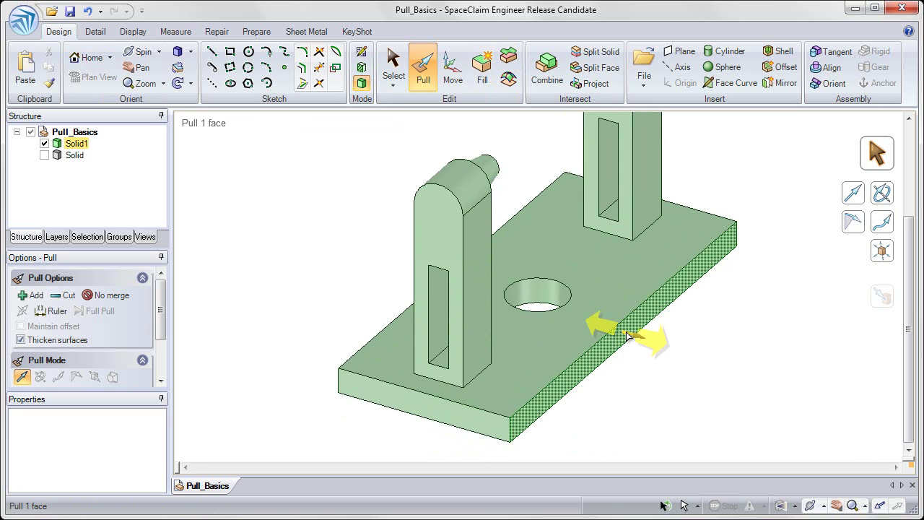
pyautogui.click(625, 338)
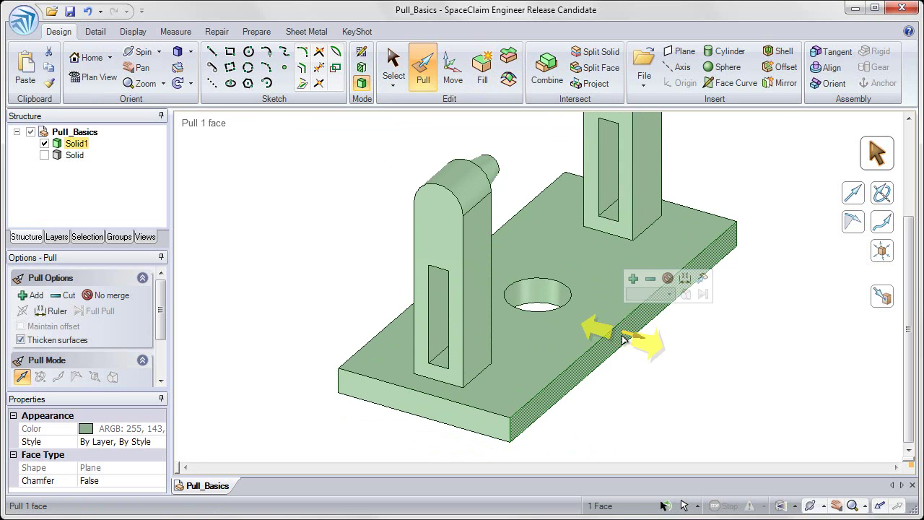
pyautogui.moveTo(622, 340); pyautogui.dragTo(650, 356)
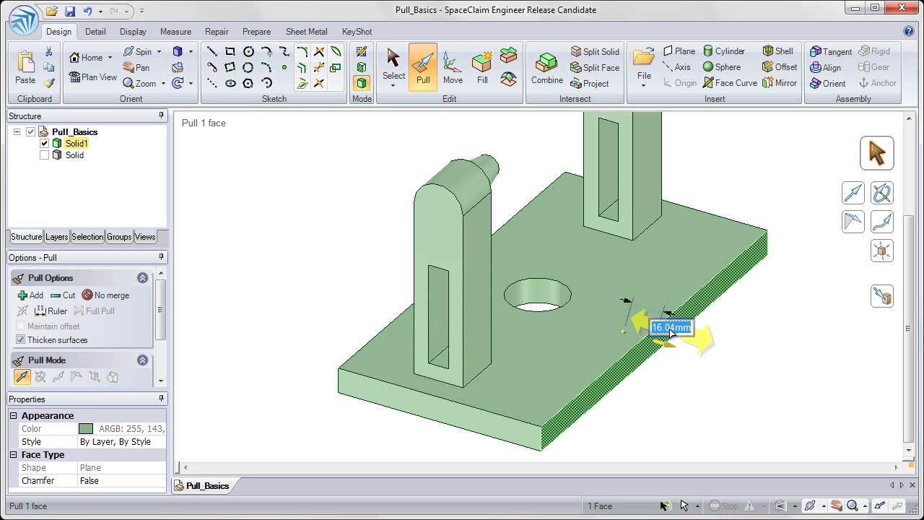
pyautogui.write('20')
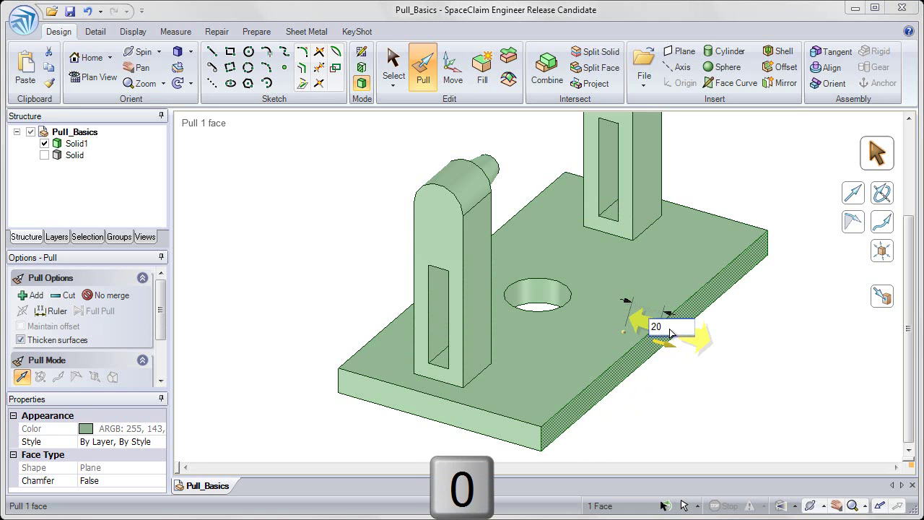
pyautogui.press('Return')
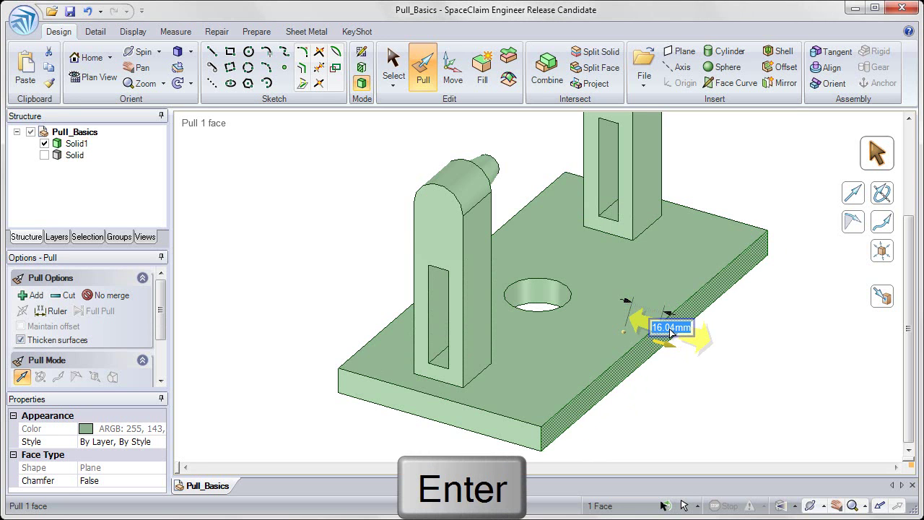
pyautogui.click(690, 400)
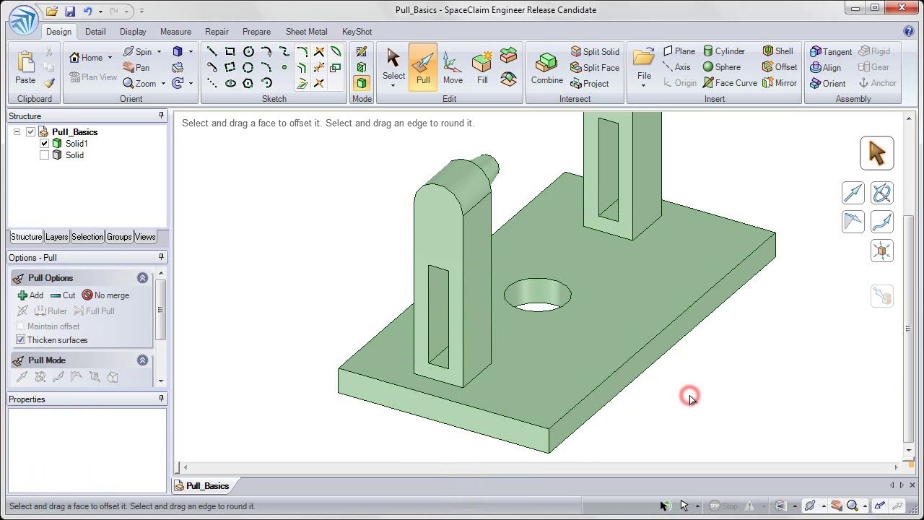
# Pull the plate's end face back to 100 mm from the hole-edge reference, down from 108.9 mm
pyautogui.click(661, 350)
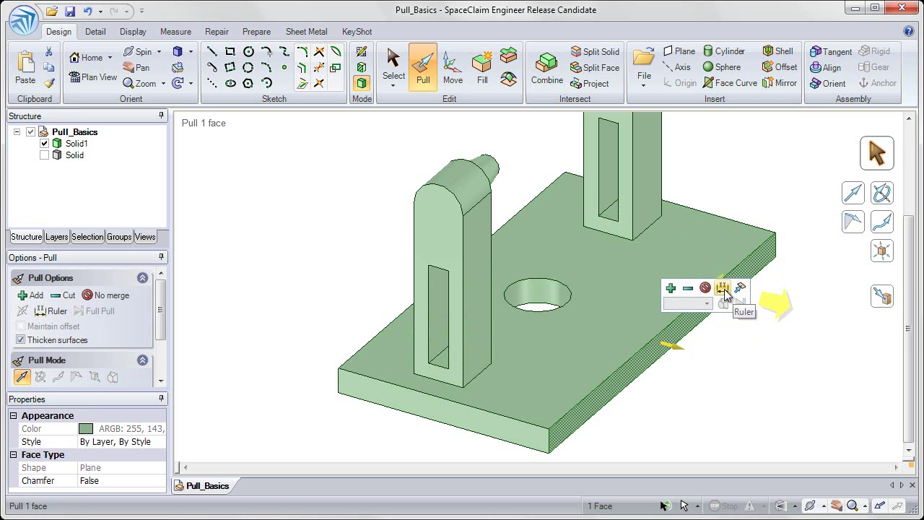
pyautogui.click(723, 289)
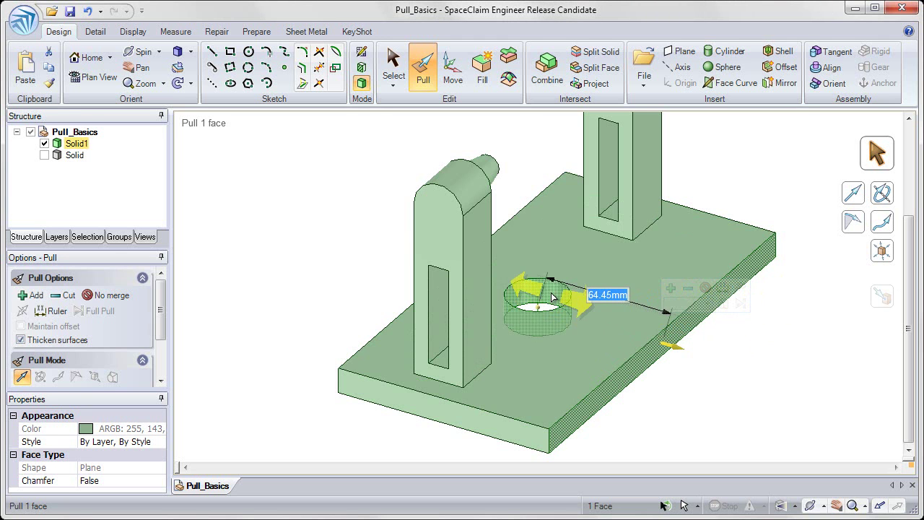
pyautogui.click(553, 296)
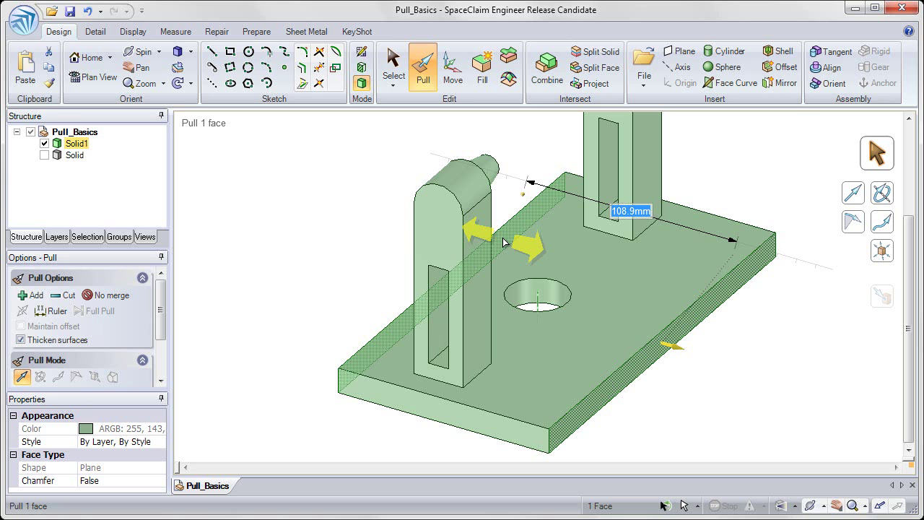
pyautogui.click(503, 242)
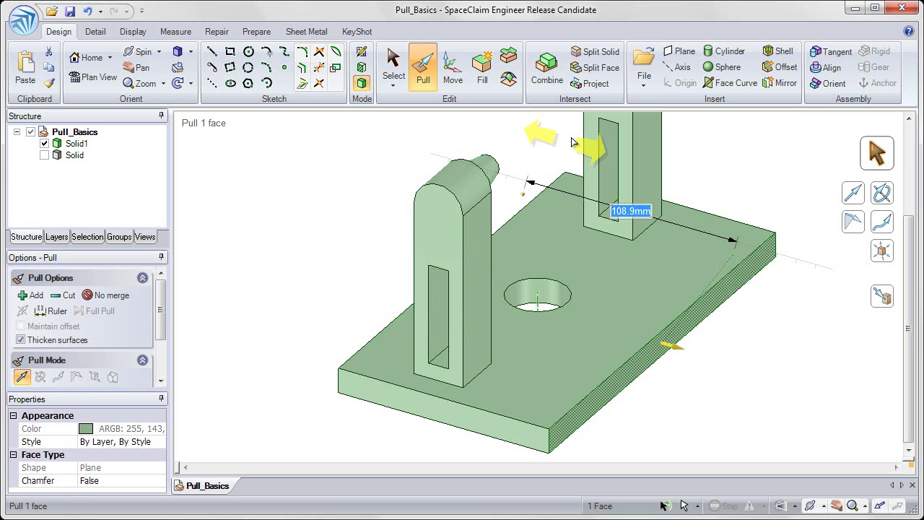
pyautogui.write('100')
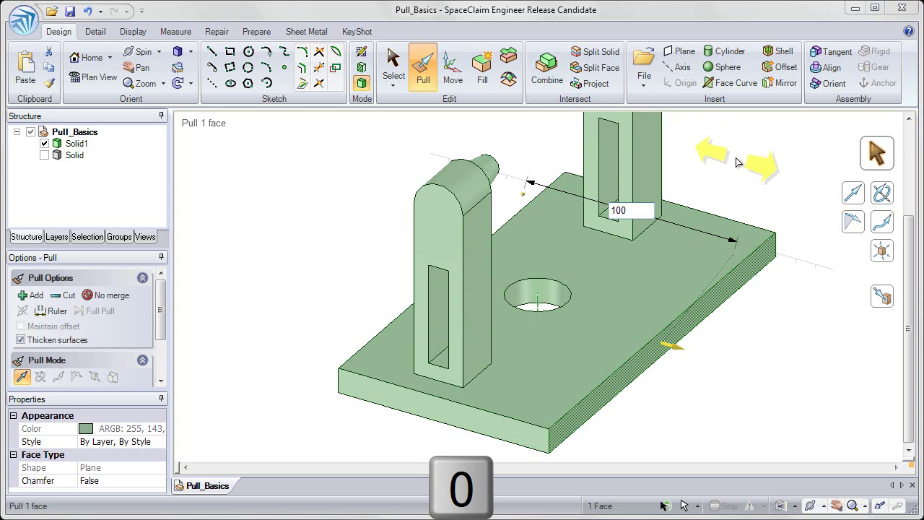
pyautogui.press('Return')
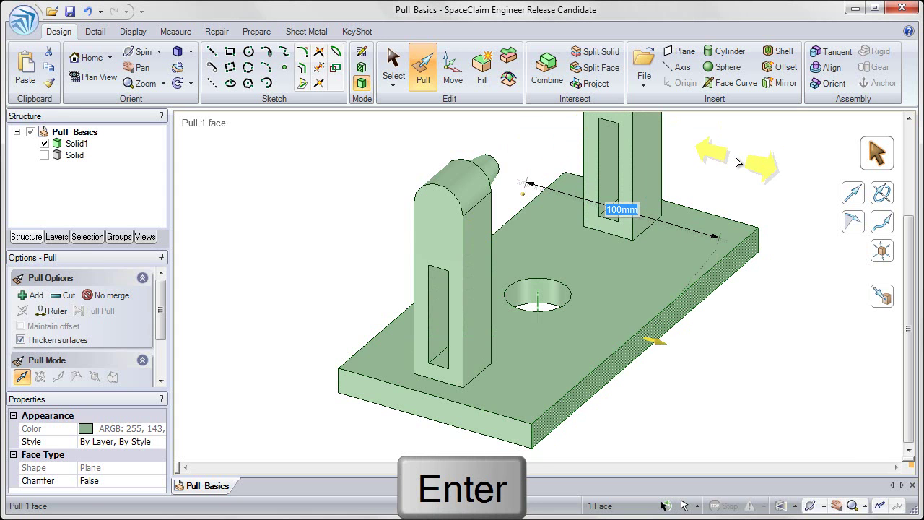
pyautogui.click(749, 155)
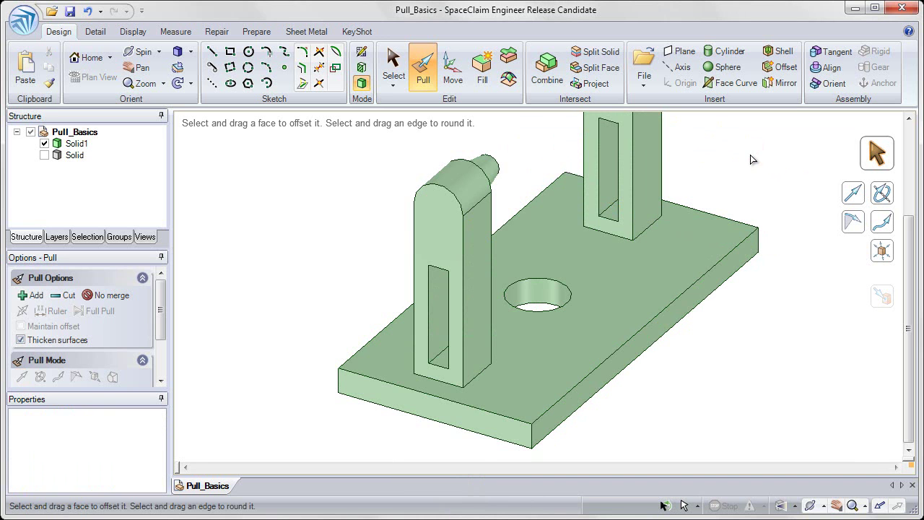
# Round the plate's long top front edge with a radius of about 6.57 mm
pyautogui.click(611, 381)
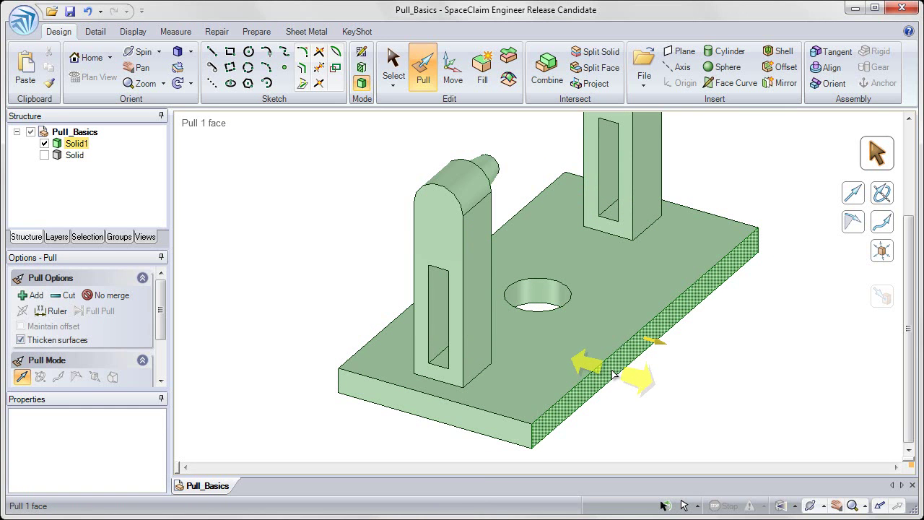
pyautogui.click(611, 356)
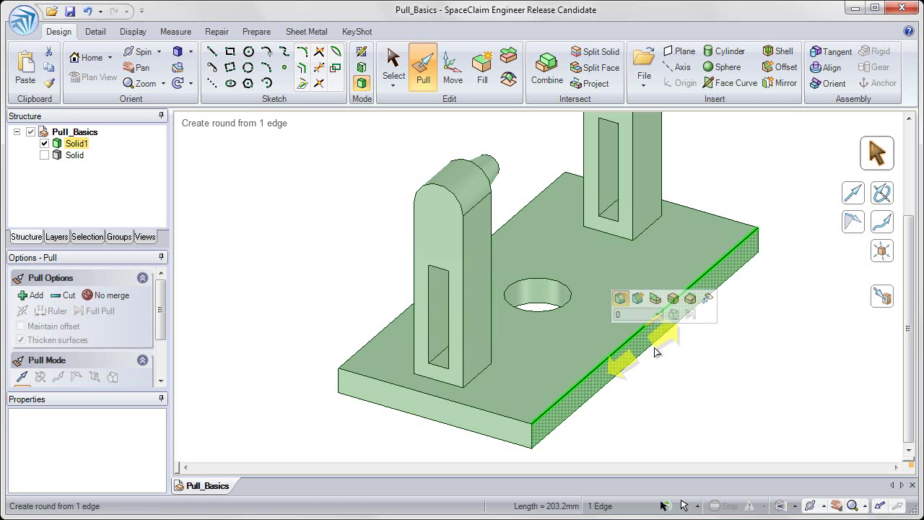
pyautogui.moveTo(811, 349); pyautogui.dragTo(791, 380)
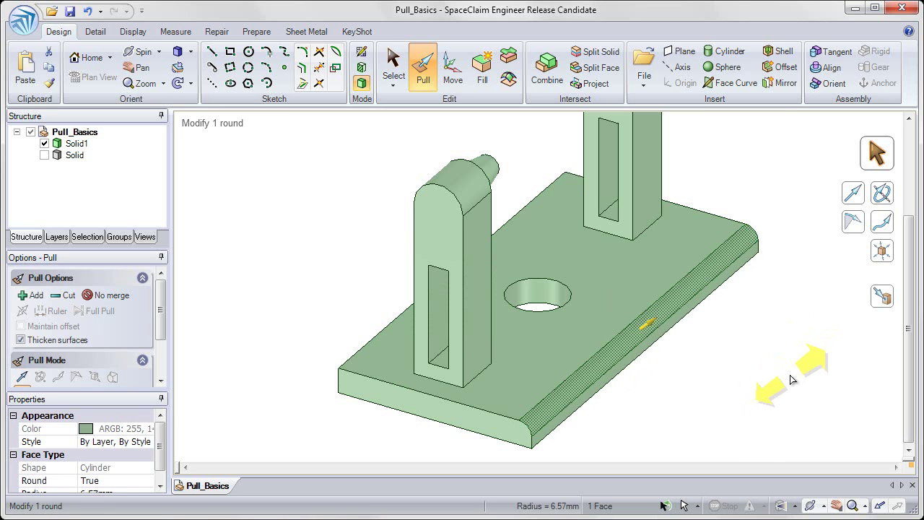
pyautogui.keyDown('ctrl'); pyautogui.click(498, 404); pyautogui.keyUp('ctrl')
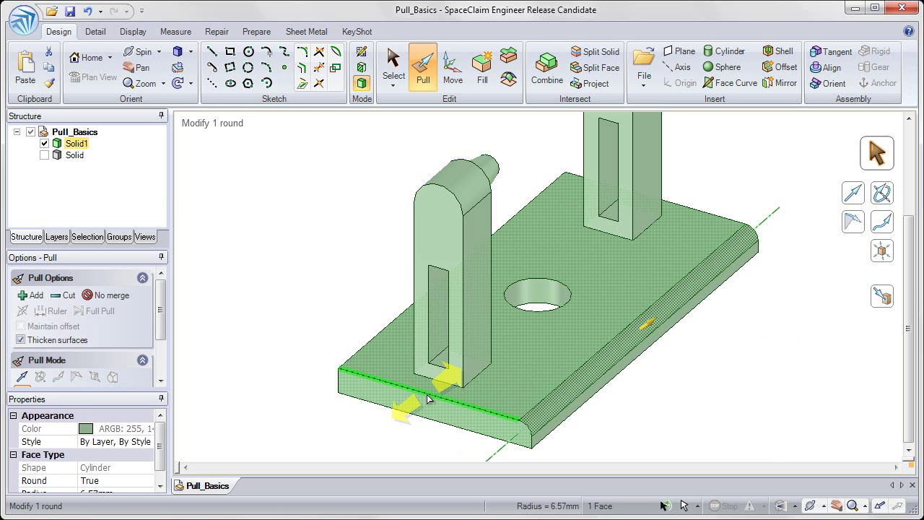
# Chamfer the plate's short front top edge by about 6.96 mm
pyautogui.click(430, 399)
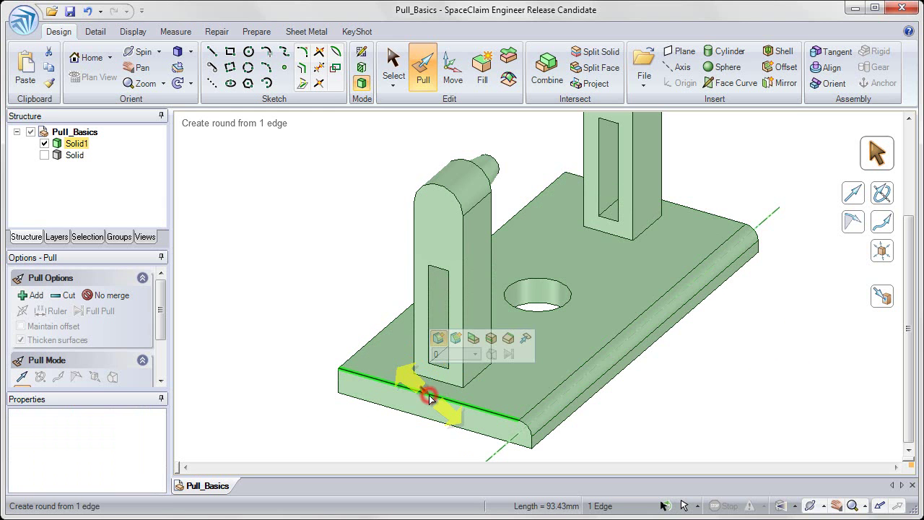
pyautogui.click(456, 341)
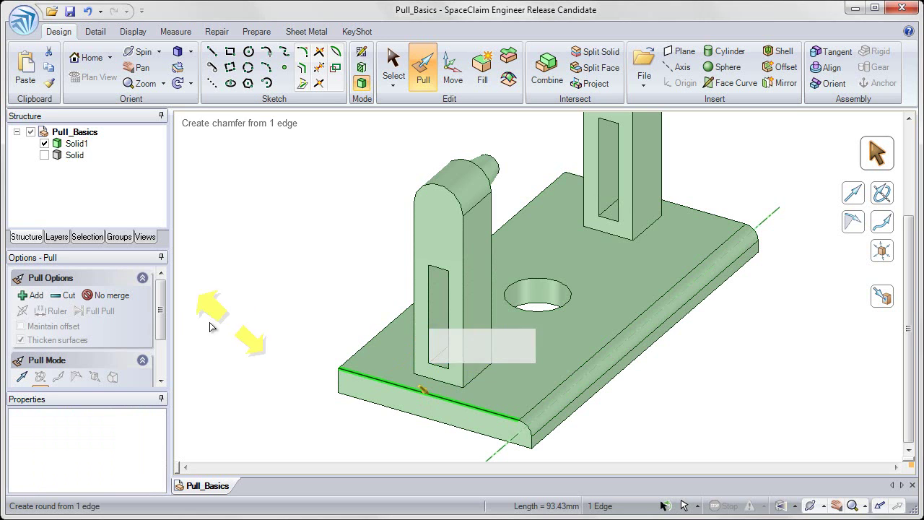
pyautogui.moveTo(163, 291); pyautogui.dragTo(165, 341)
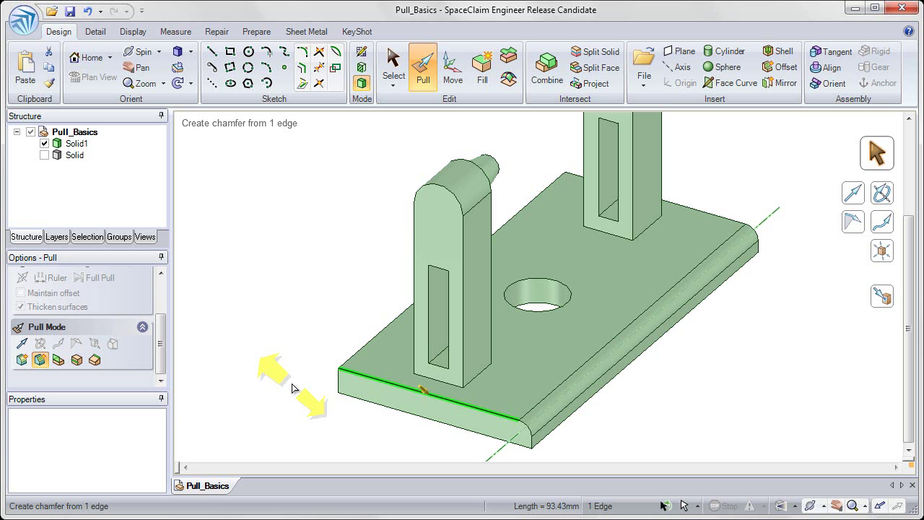
pyautogui.moveTo(287, 369); pyautogui.dragTo(301, 383)
pyautogui.moveTo(347, 438)
pyautogui.mouseDown(button='middle')
pyautogui.moveTo(300, 412)
pyautogui.moveTo(342, 431)
pyautogui.mouseUp(button='middle')
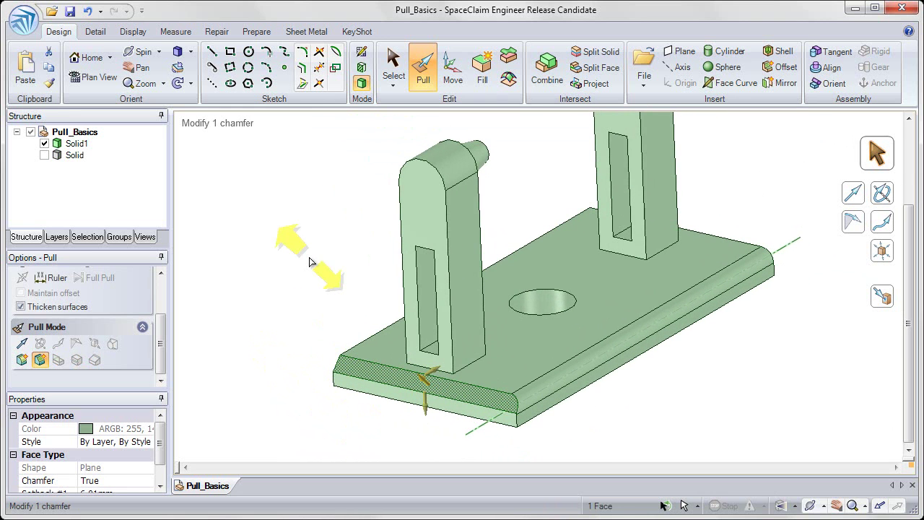
# Undo the short-edge chamfer and clear the selection
pyautogui.click(91, 11)
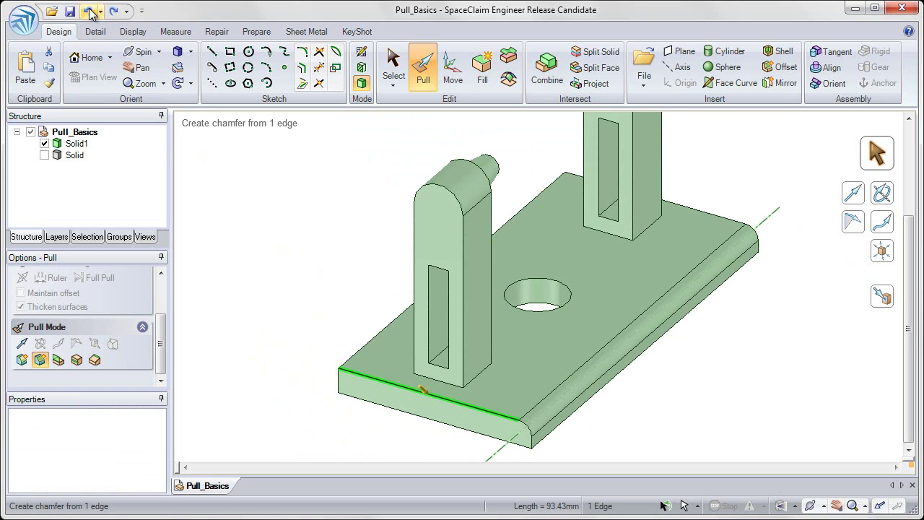
pyautogui.click(267, 262)
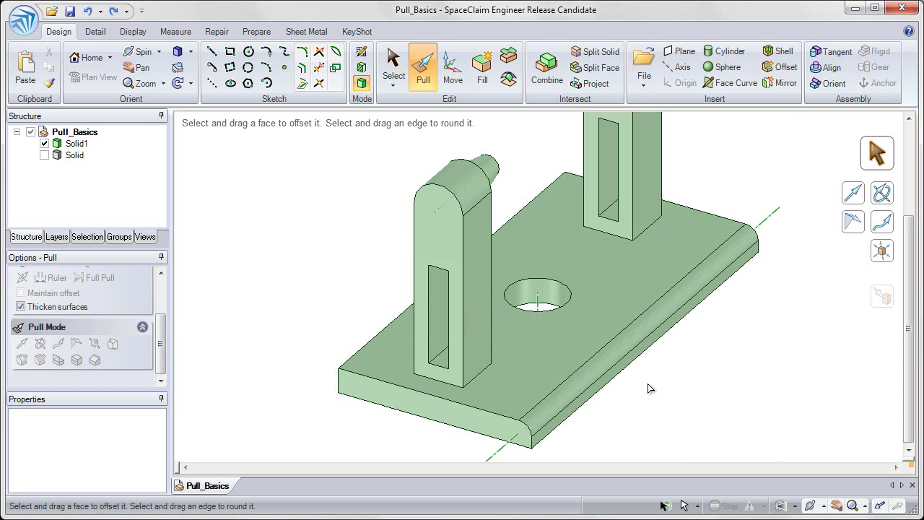
# Select the tangent chain of four bottom edges of the base plate for an edge pull
pyautogui.click(654, 349)
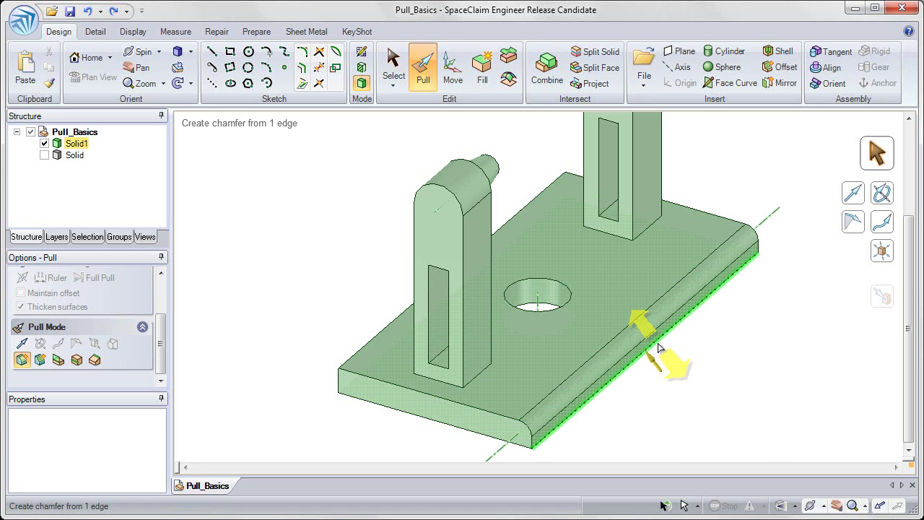
pyautogui.press('Escape')
pyautogui.click(655, 352)
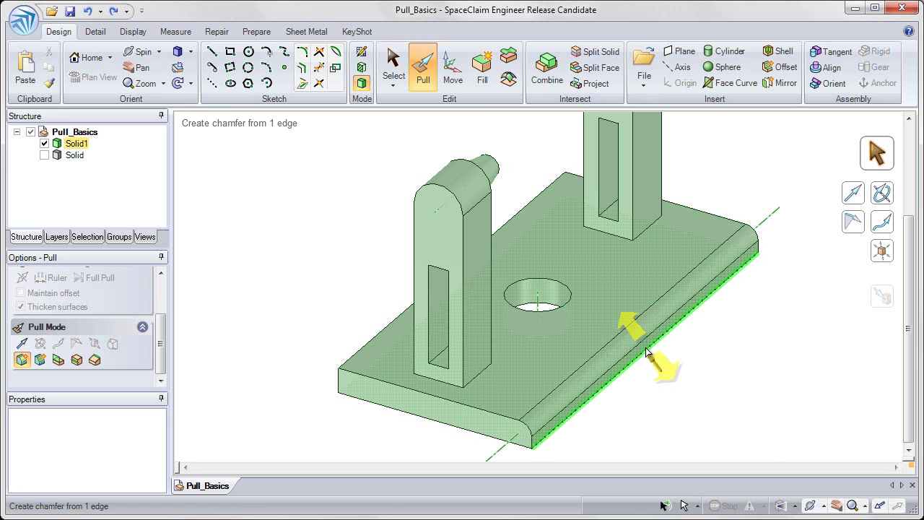
pyautogui.click(652, 352)
pyautogui.click(652, 351)
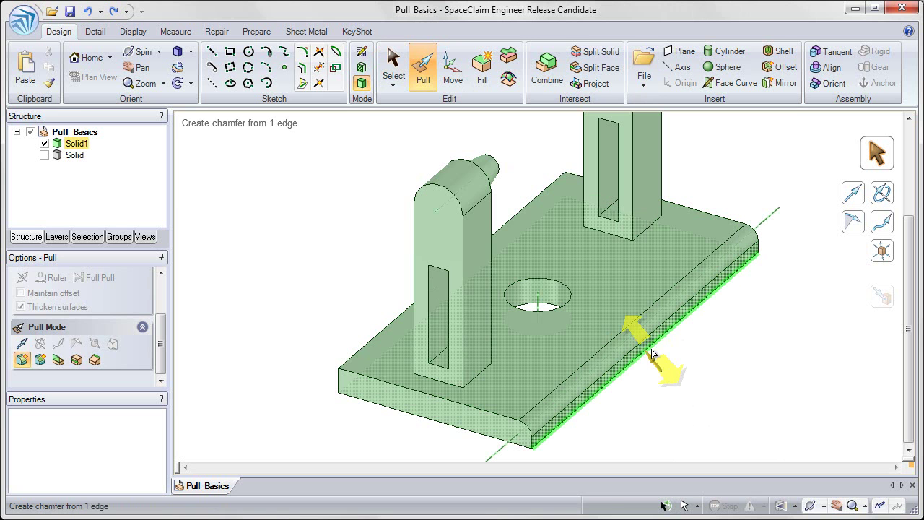
pyautogui.click(652, 348)
pyautogui.doubleClick(654, 350)
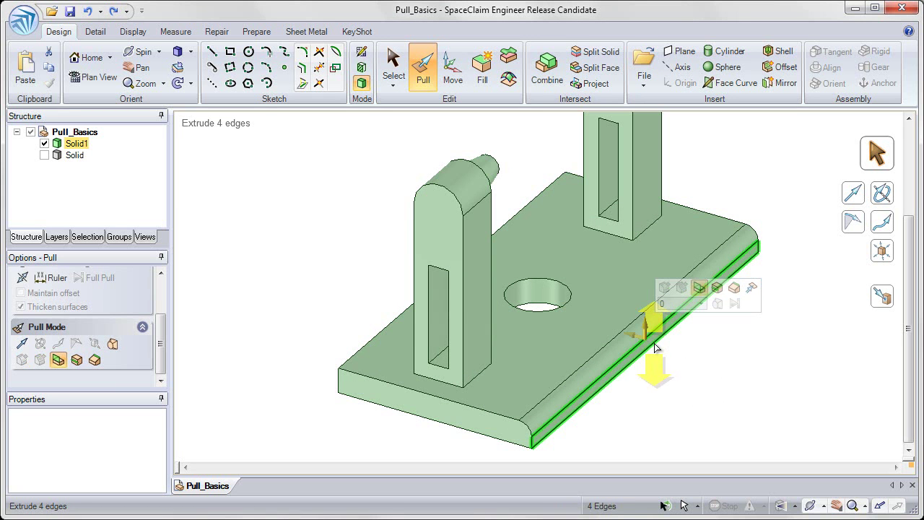
pyautogui.click(655, 347)
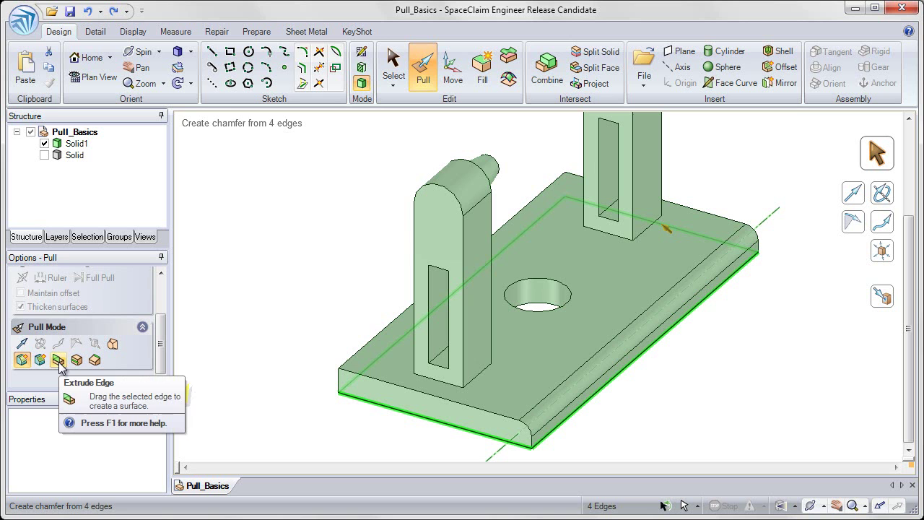
# Extrude the four bottom edges outward into a flat surface about 22.04 mm wide
pyautogui.click(58, 361)
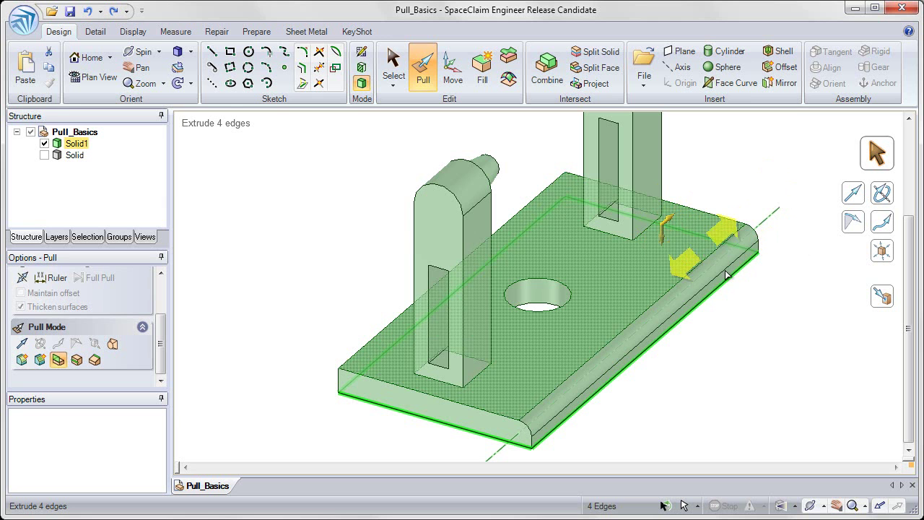
pyautogui.moveTo(758, 337); pyautogui.dragTo(783, 320)
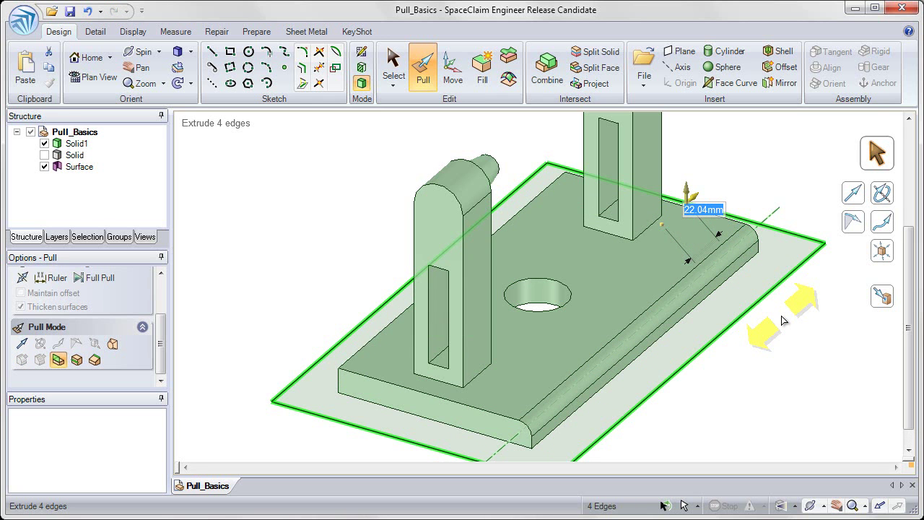
# Thicken the surrounding surface into a solid flange about 4.86 mm thick
pyautogui.click(731, 307)
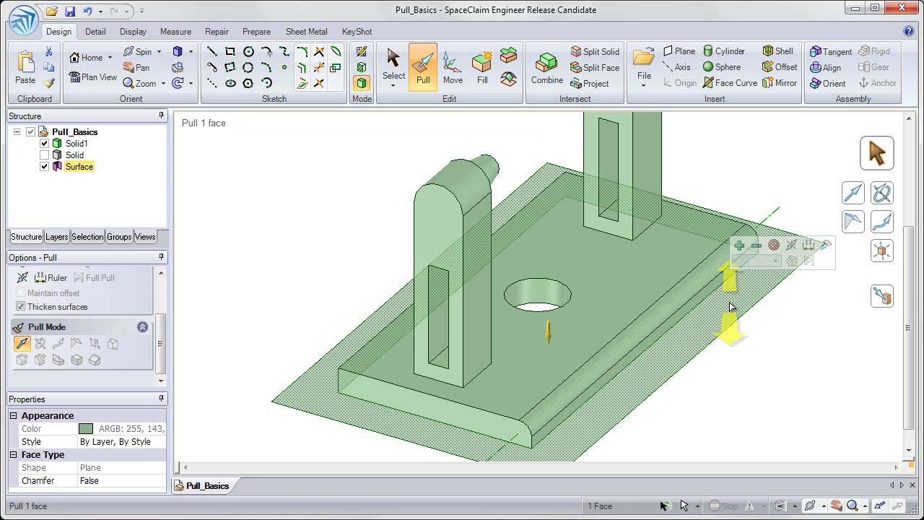
pyautogui.moveTo(792, 311); pyautogui.dragTo(795, 323)
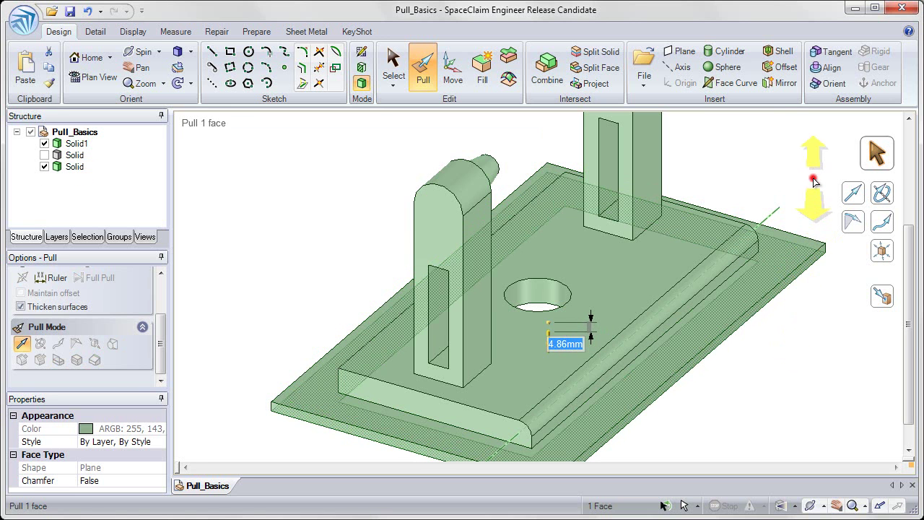
pyautogui.click(815, 182)
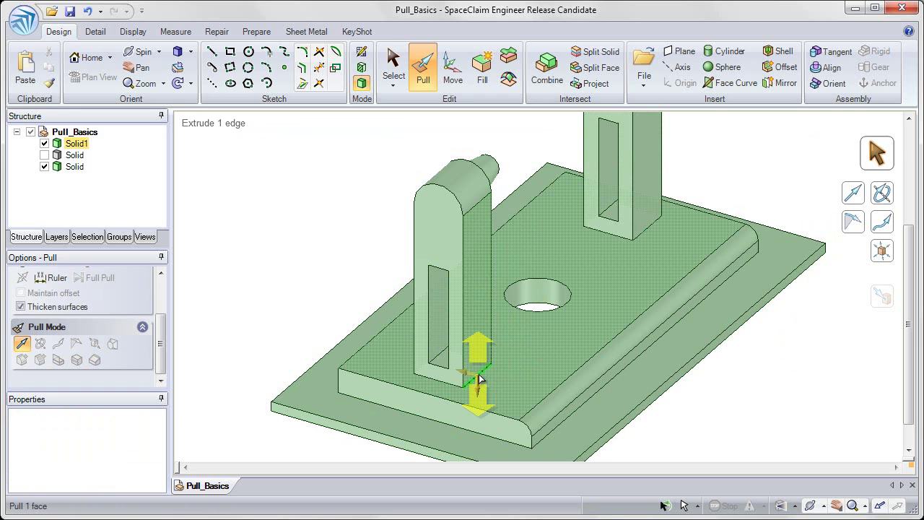
# Select the front tower's four-edge base loop and set Pull to Copy Edge, directed by the tower face
pyautogui.click(482, 378)
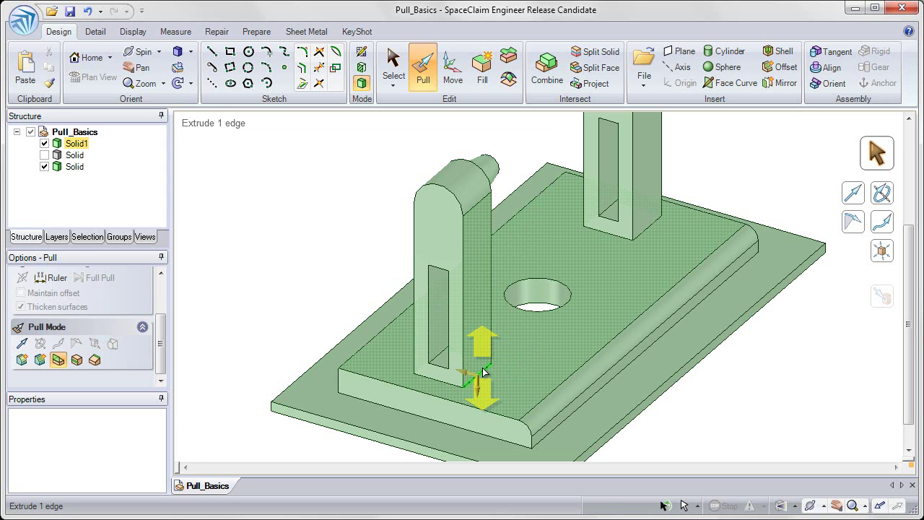
pyautogui.doubleClick(483, 370)
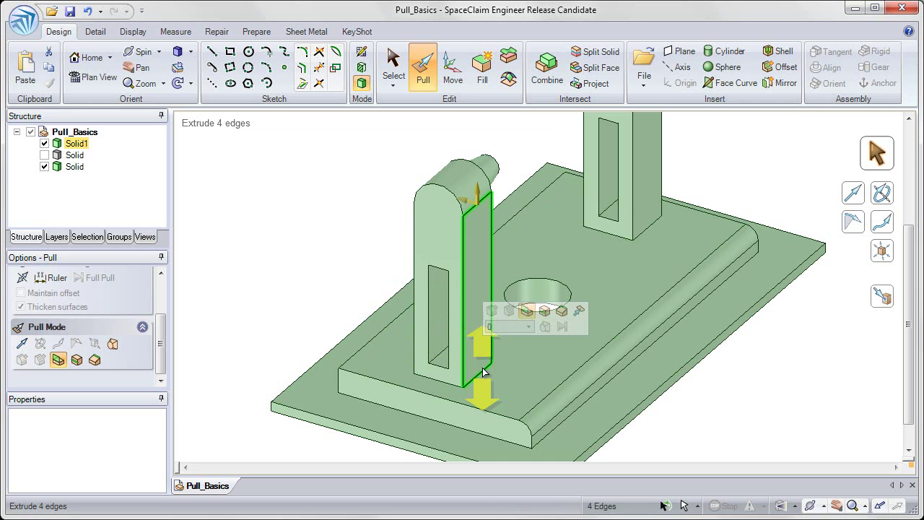
pyautogui.click(483, 369)
pyautogui.doubleClick(483, 370)
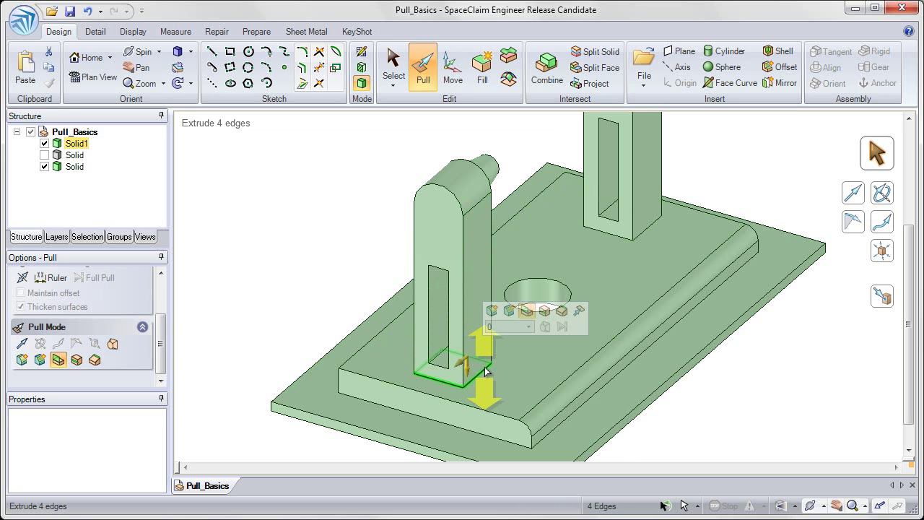
pyautogui.click(545, 312)
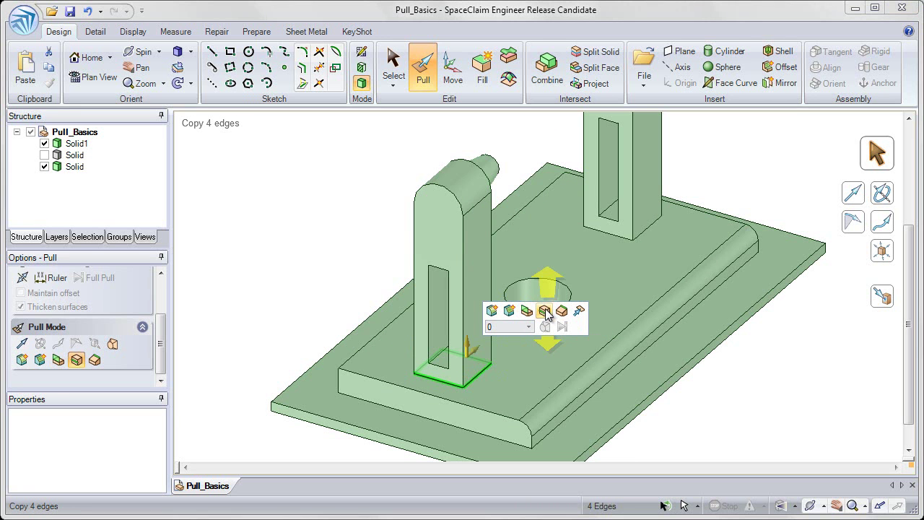
pyautogui.click(477, 353)
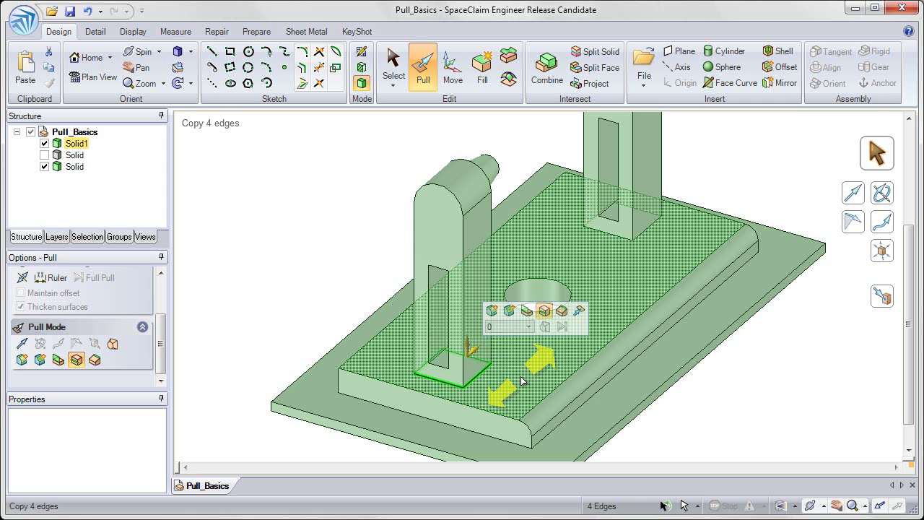
# Offset the tower's base loop outward about 15 mm and raise the enclosed face about 3.36 mm
pyautogui.moveTo(523, 381); pyautogui.dragTo(539, 361)
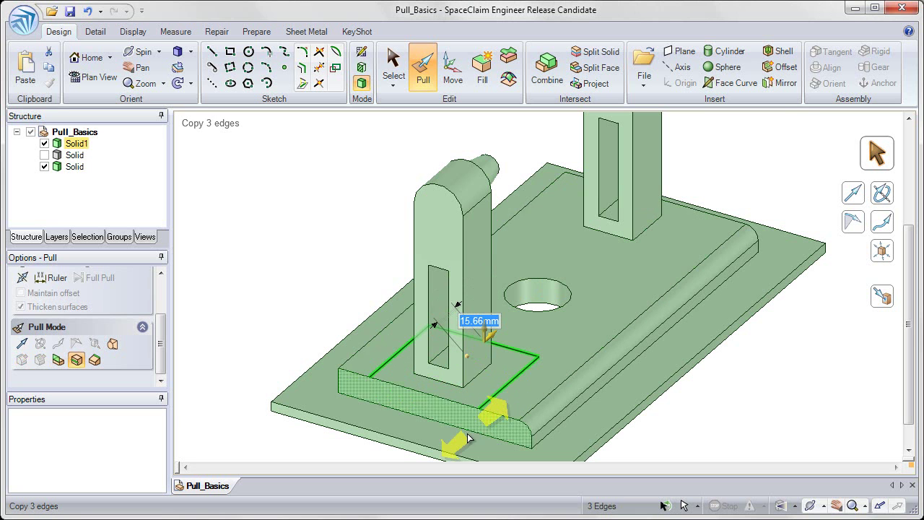
pyautogui.click(484, 394)
pyautogui.moveTo(484, 396)
pyautogui.mouseDown()
pyautogui.moveTo(490, 354)
pyautogui.moveTo(479, 420)
pyautogui.moveTo(481, 388)
pyautogui.mouseUp()
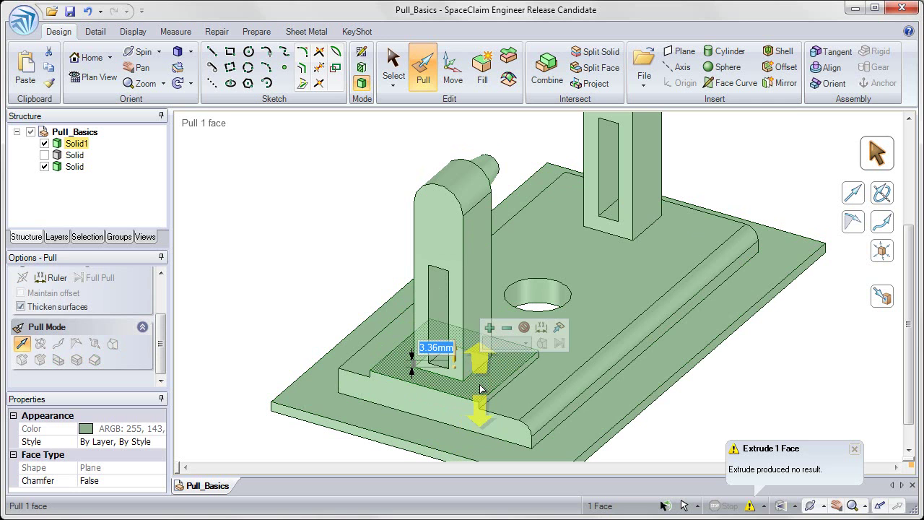
# Pull the front tower's pad up to the step's top face, making it 7.62 mm tall
pyautogui.click(558, 329)
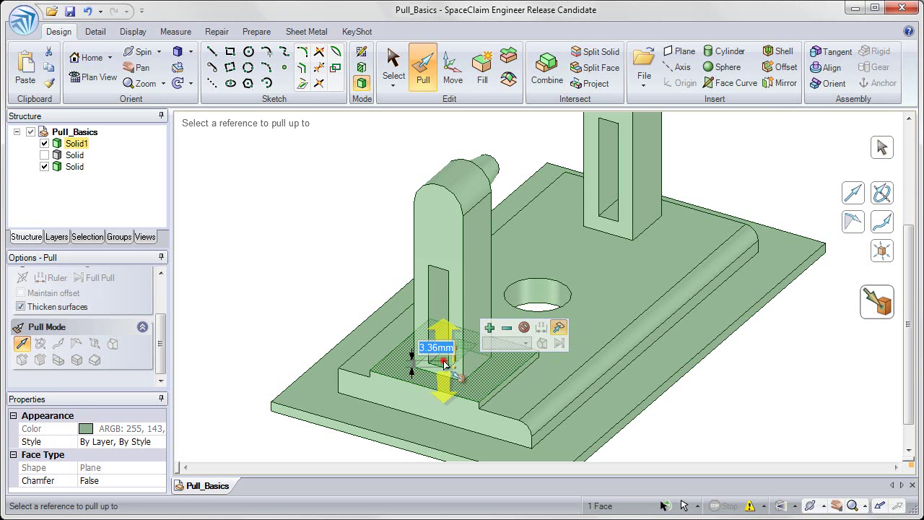
pyautogui.click(424, 394)
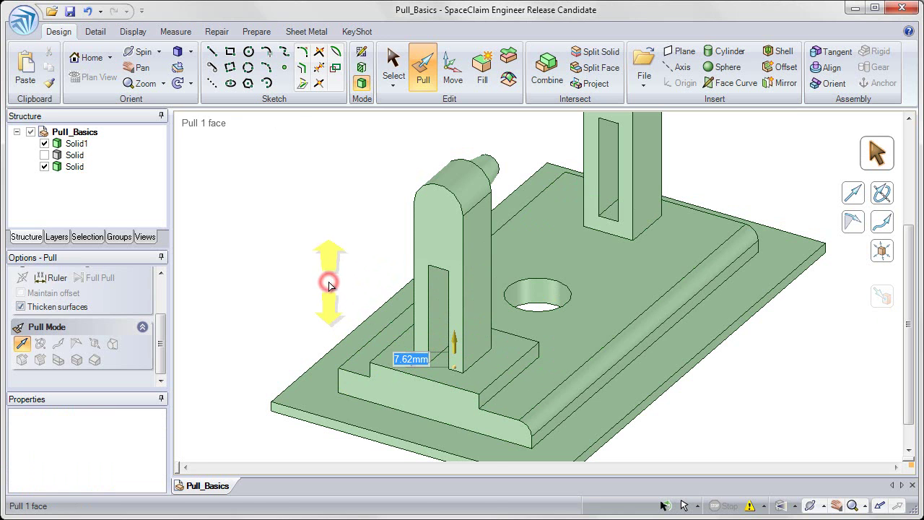
pyautogui.press('Escape')
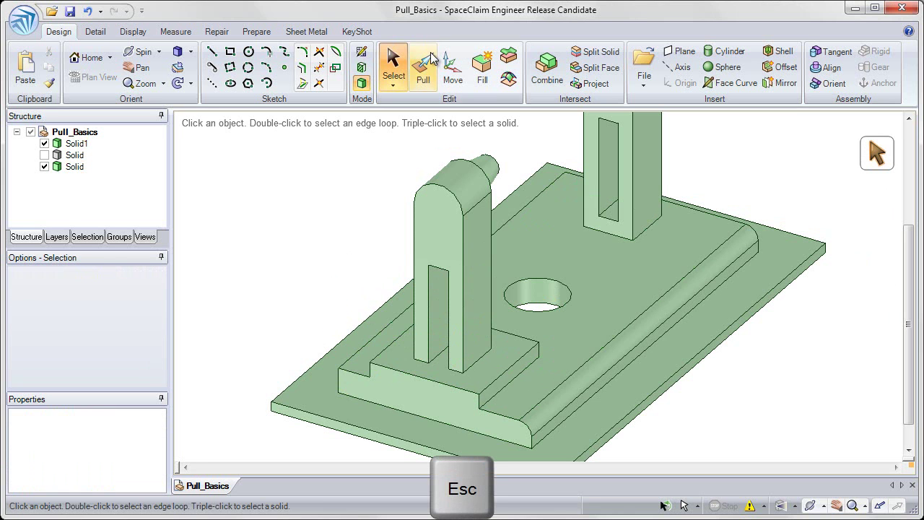
# Return to the Pull tool and zoom in to inspect the raised pad's top face and edge
pyautogui.click(423, 69)
pyautogui.click(433, 389)
pyautogui.scroll(3, 444, 416)
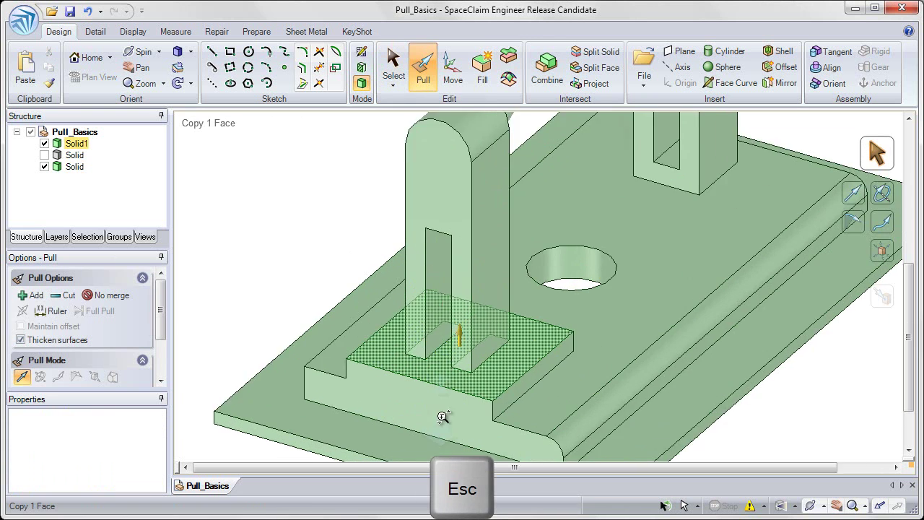
pyautogui.scroll(2, 444, 416)
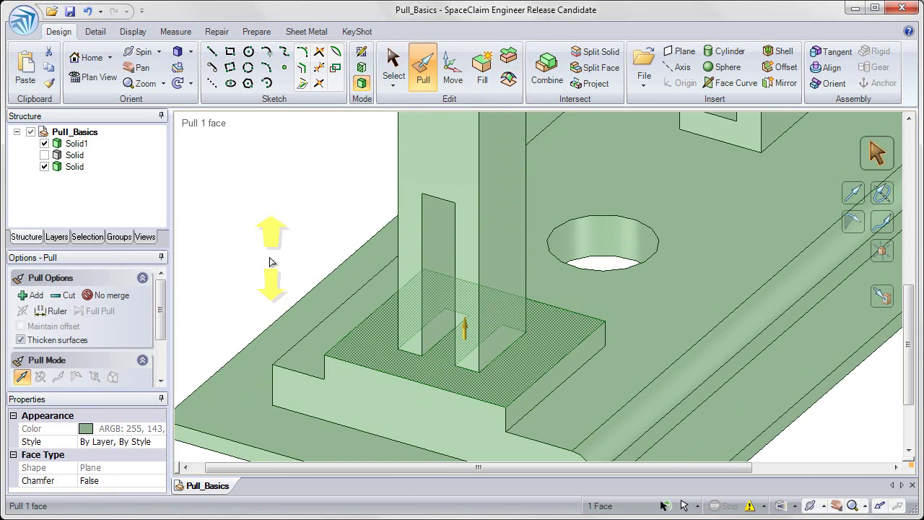
pyautogui.click(266, 253)
pyautogui.click(413, 384)
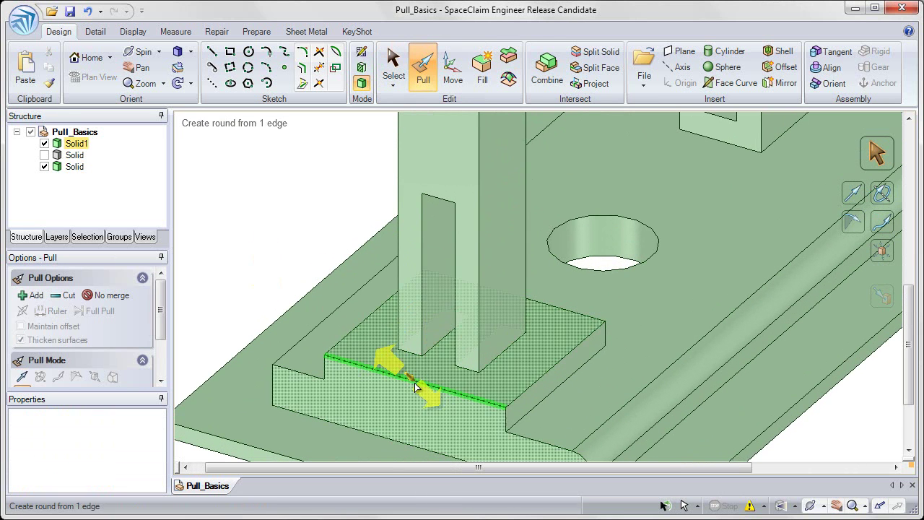
pyautogui.scroll(-3, 413, 375)
# Orbit toward the back tower and select the edge along its base
pyautogui.click(761, 215)
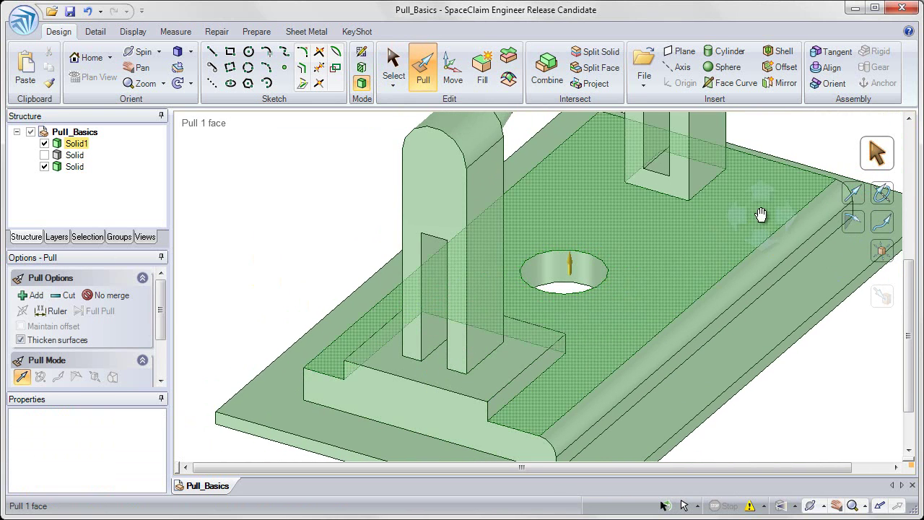
pyautogui.moveTo(761, 215); pyautogui.dragTo(671, 369, button='middle')
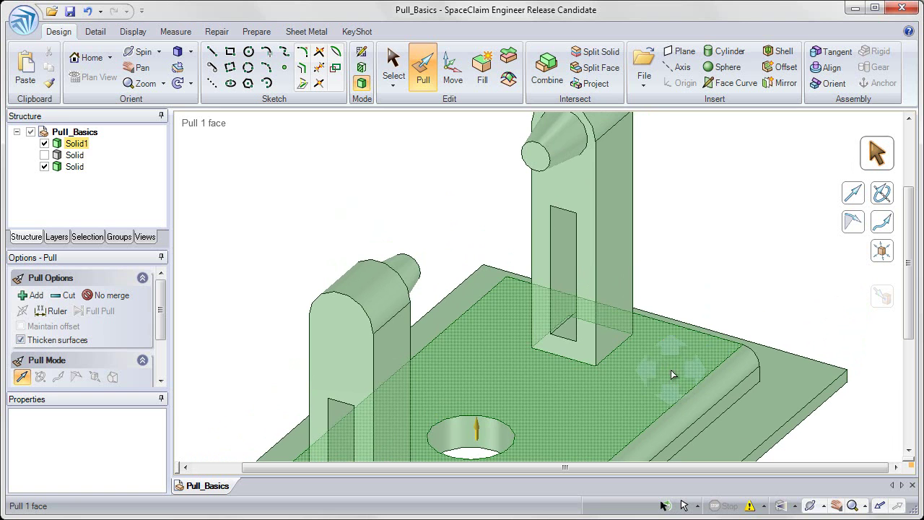
pyautogui.click(676, 233)
pyautogui.click(639, 223)
pyautogui.click(587, 349)
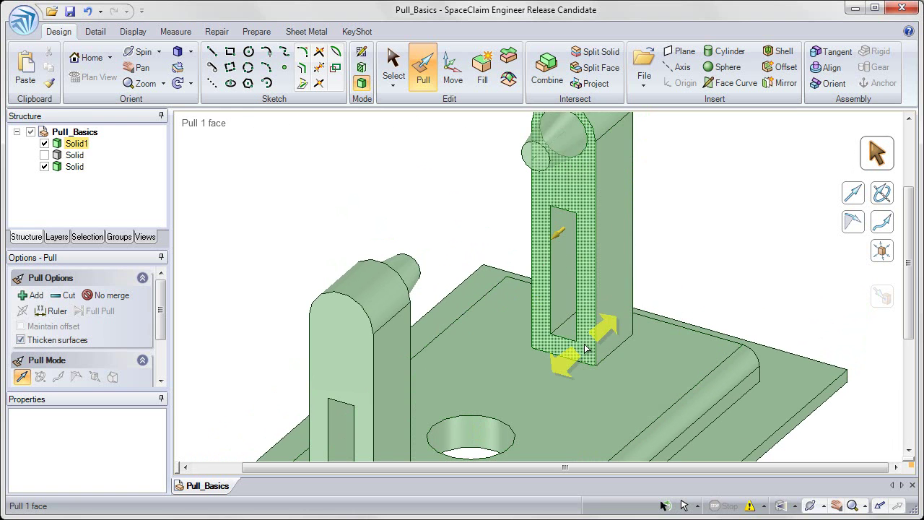
pyautogui.click(595, 351)
pyautogui.click(610, 356)
pyautogui.click(617, 351)
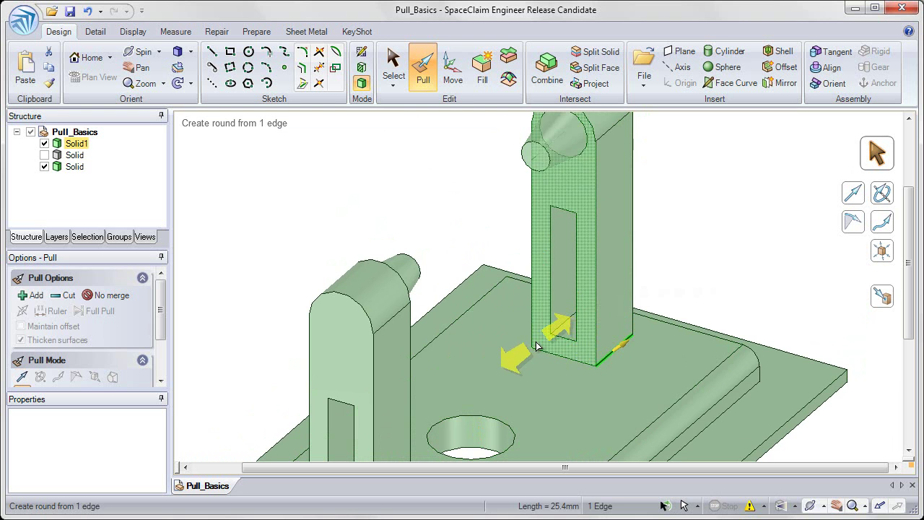
# Straighten the view and add the second base edge of the back tower to the selection
pyautogui.moveTo(537, 347); pyautogui.dragTo(582, 350, button='middle')
pyautogui.moveTo(527, 330); pyautogui.dragTo(532, 326, button='middle')
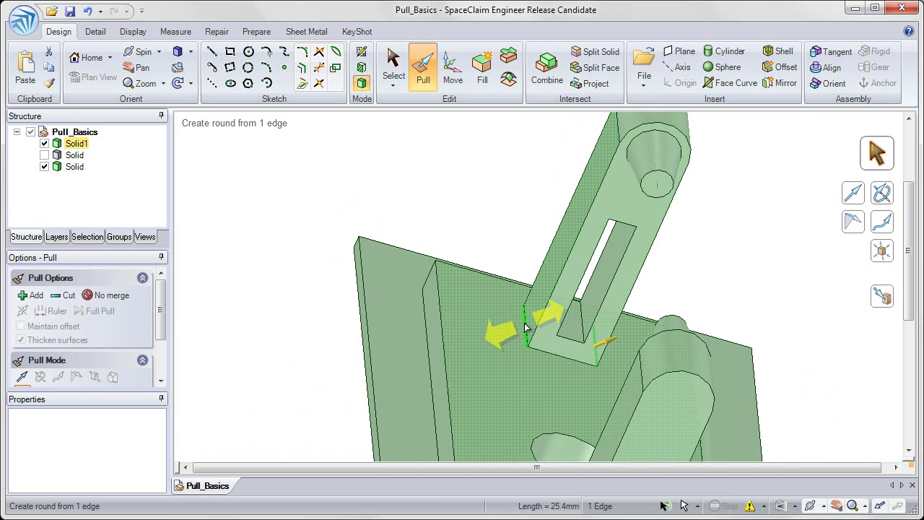
pyautogui.keyDown('ctrl'); pyautogui.click(526, 328); pyautogui.keyUp('ctrl')
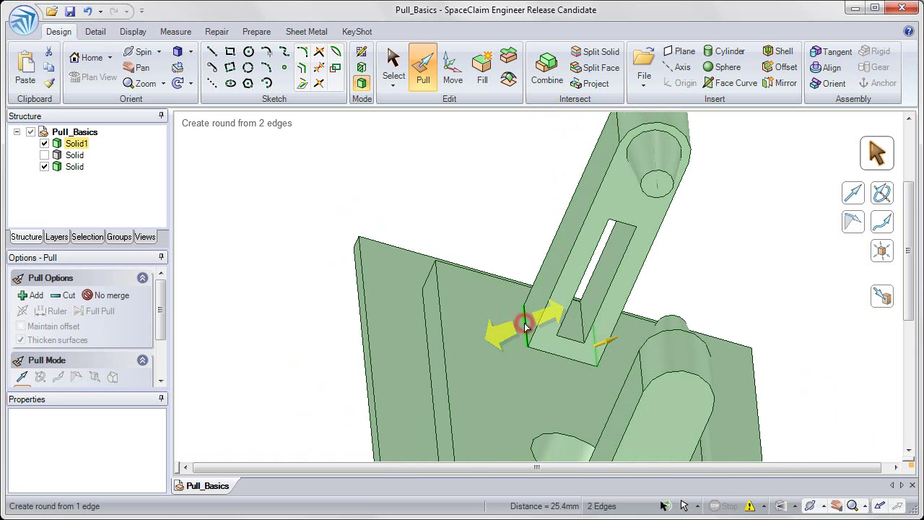
pyautogui.press('ctrl')
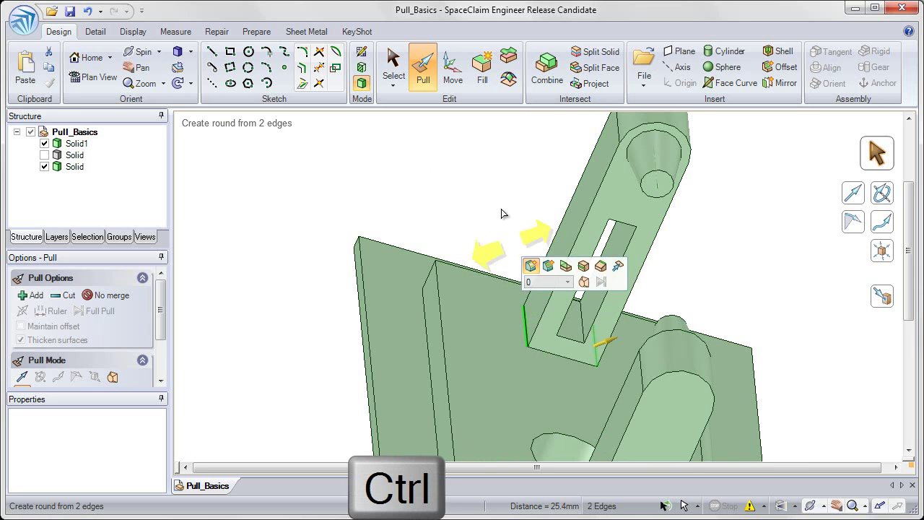
# Pivot the back tower's side 15 mm about its two base edges so the tower tapers
pyautogui.click(600, 268)
pyautogui.moveTo(687, 285); pyautogui.dragTo(652, 287, button='middle')
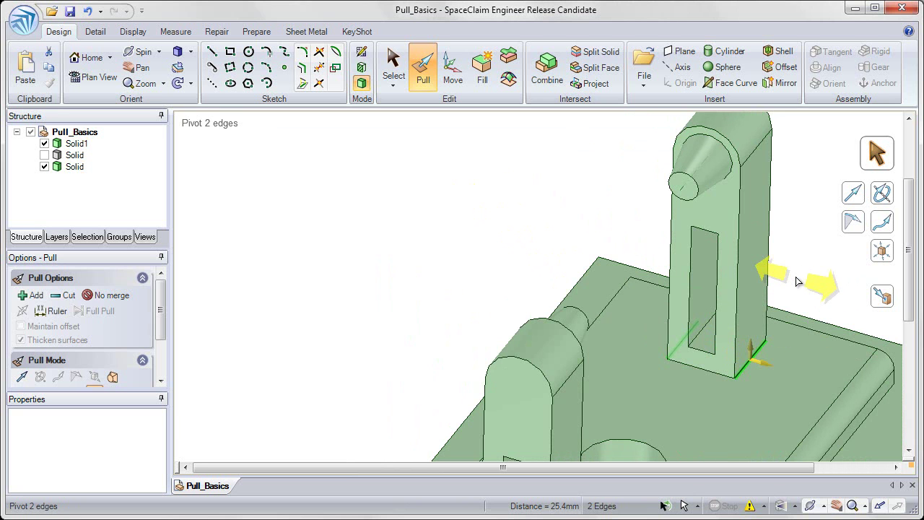
pyautogui.moveTo(767, 268)
pyautogui.mouseDown()
pyautogui.moveTo(842, 290)
pyautogui.moveTo(782, 285)
pyautogui.moveTo(847, 291)
pyautogui.moveTo(838, 293)
pyautogui.mouseUp()
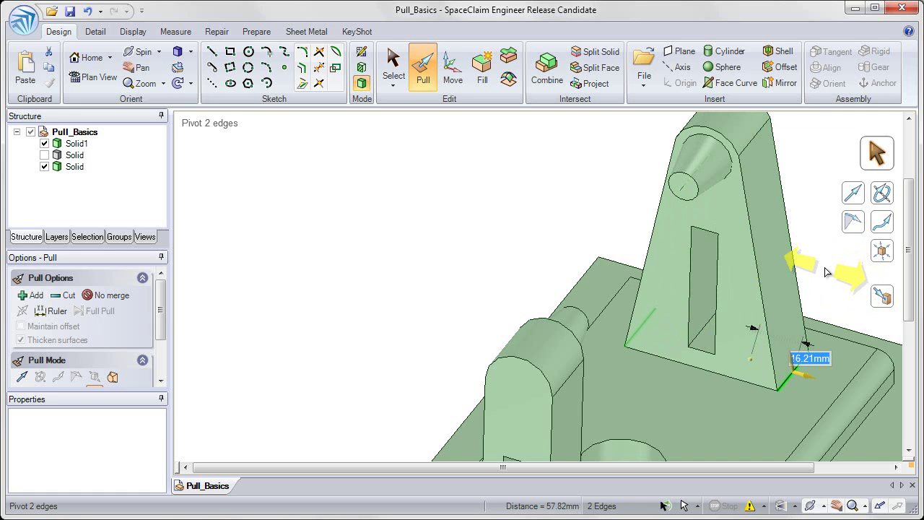
pyautogui.write('15')
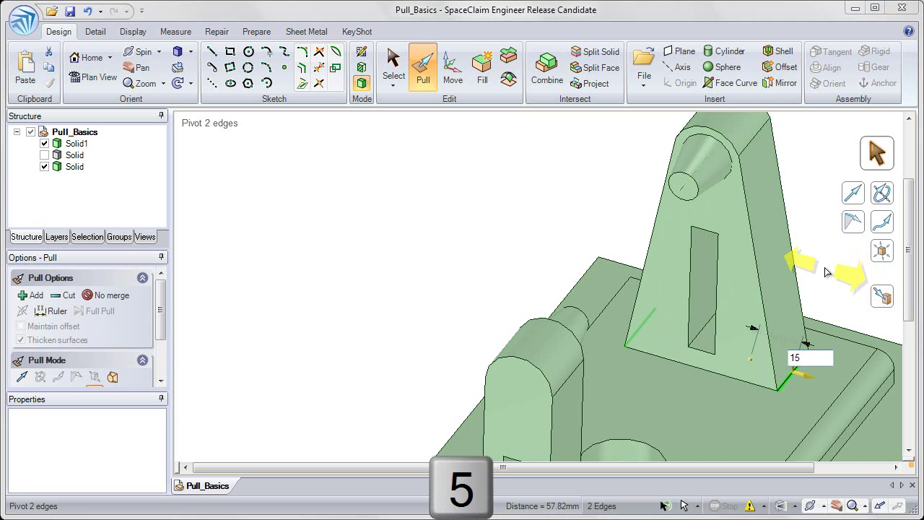
pyautogui.press('Return')
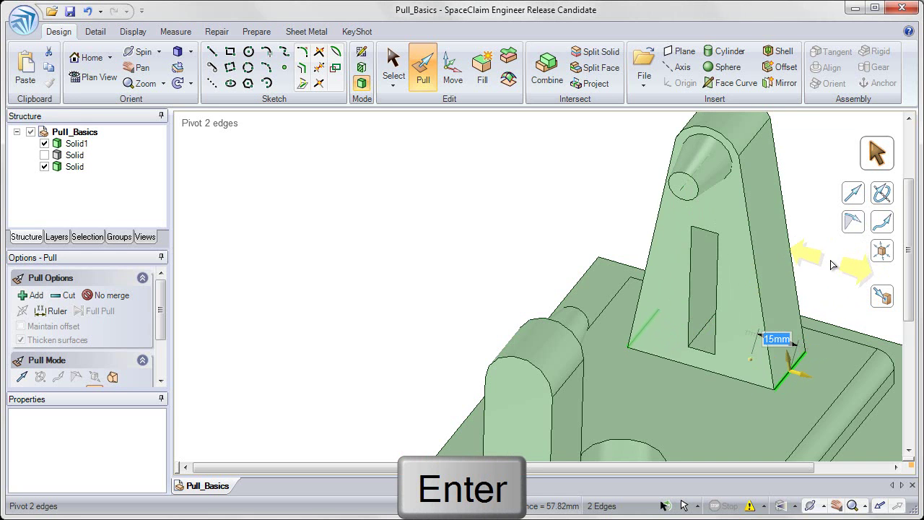
pyautogui.click(831, 260)
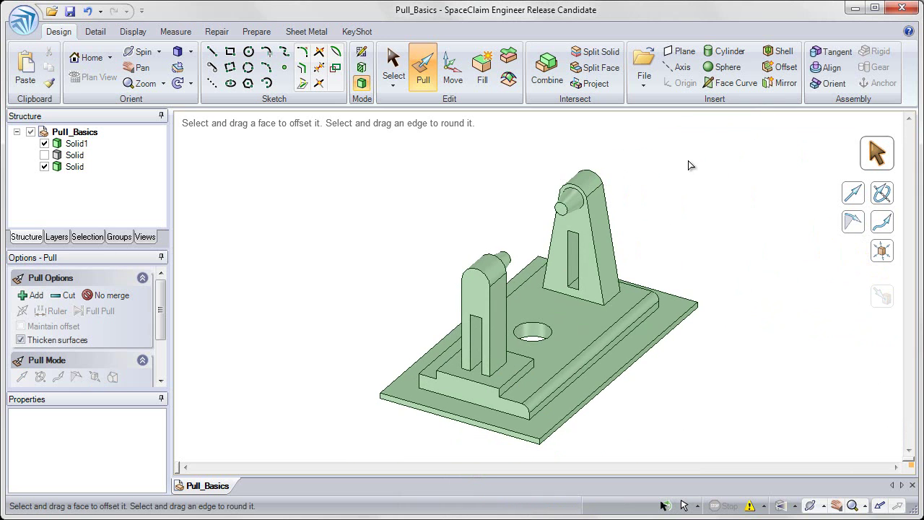